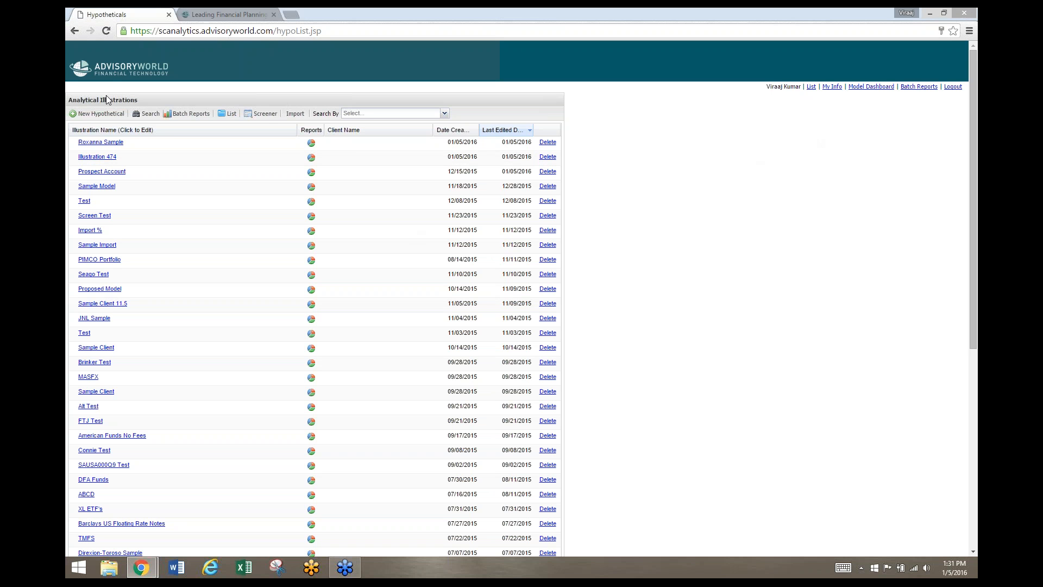
Try to import households with Orion as the import source, and close the household selection
click(288, 118)
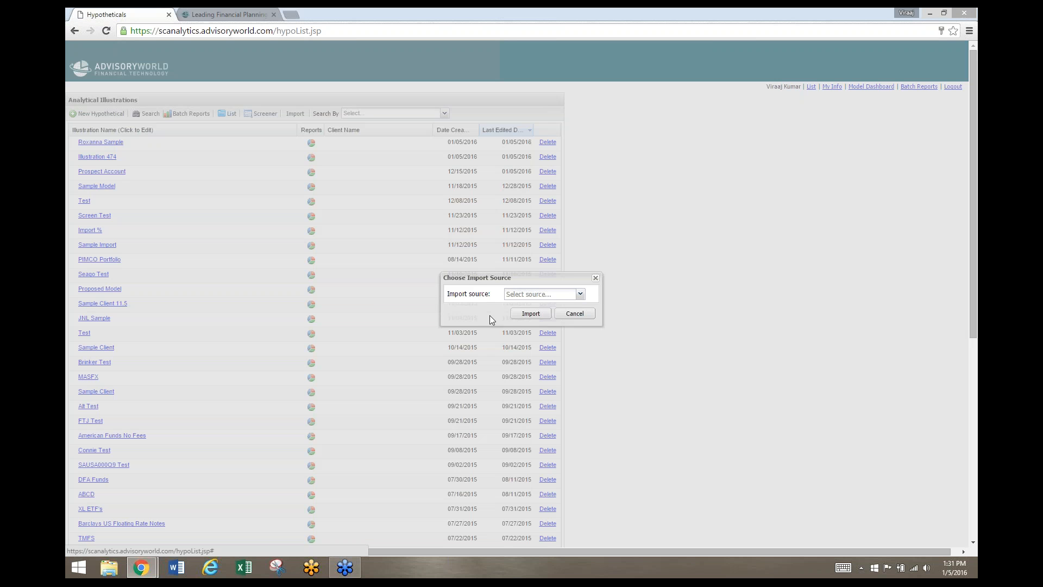
drag(507, 278, 475, 208)
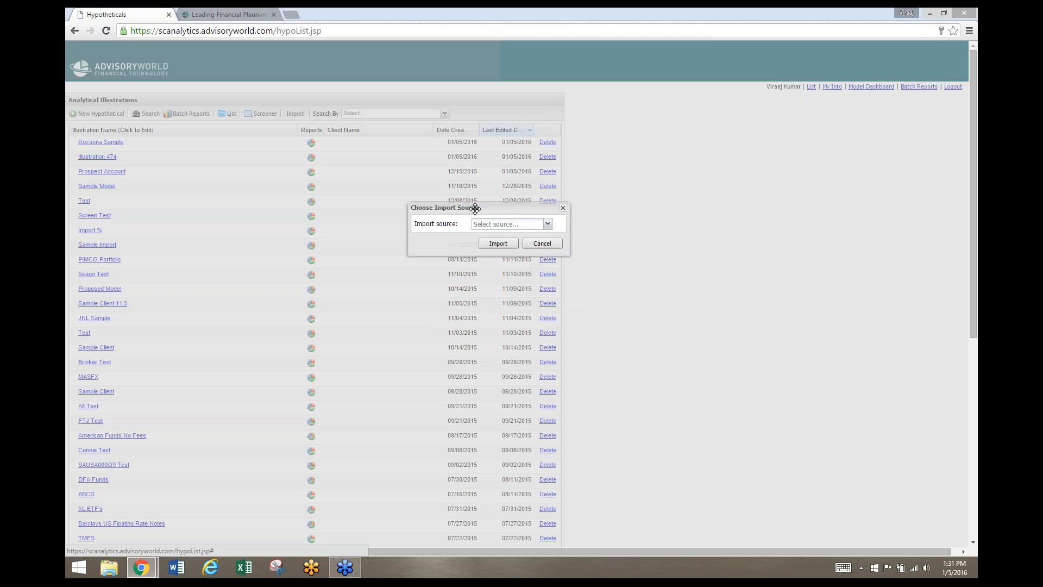
click(547, 224)
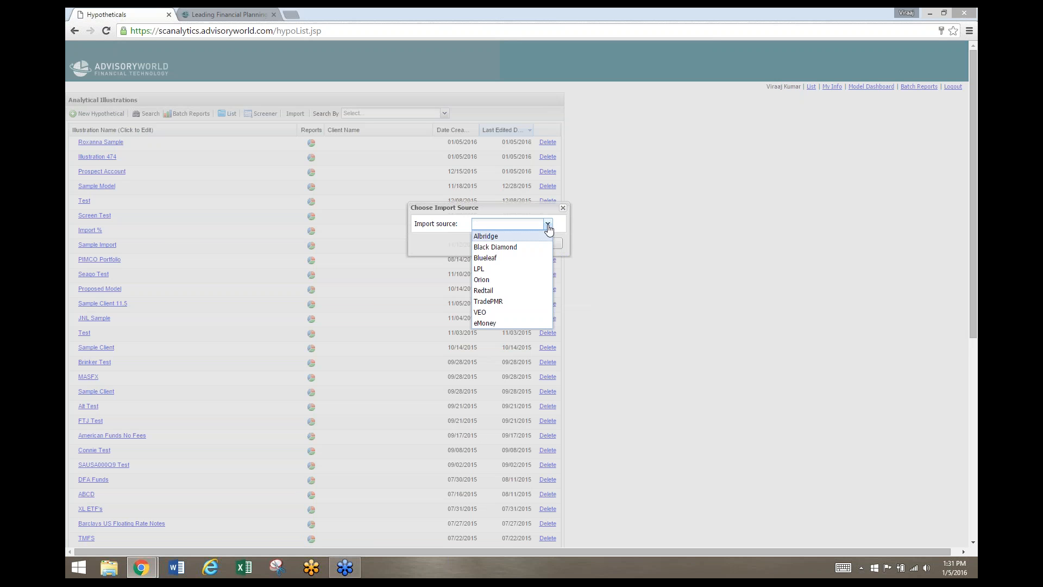
click(525, 280)
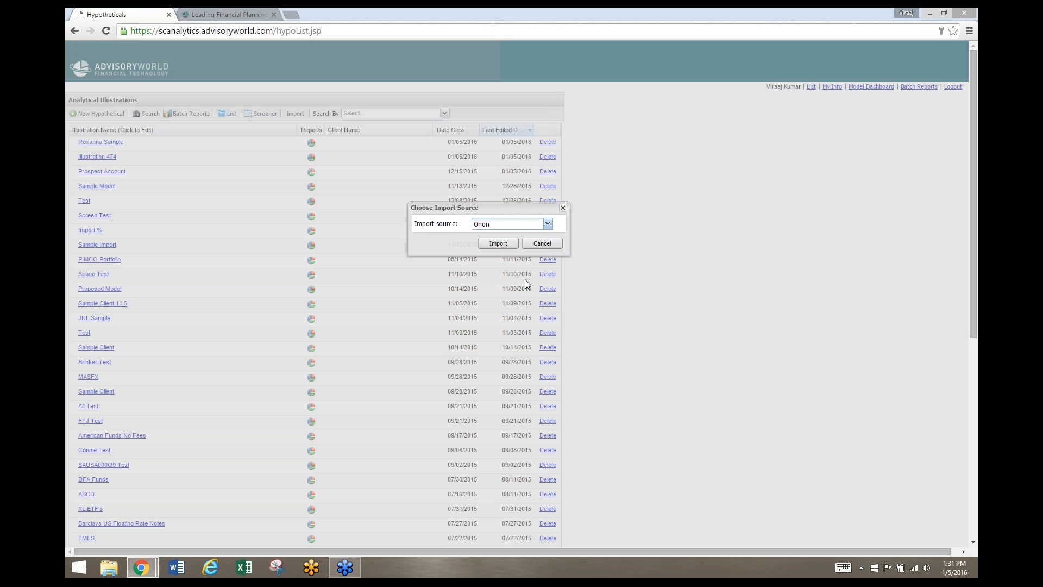
click(497, 243)
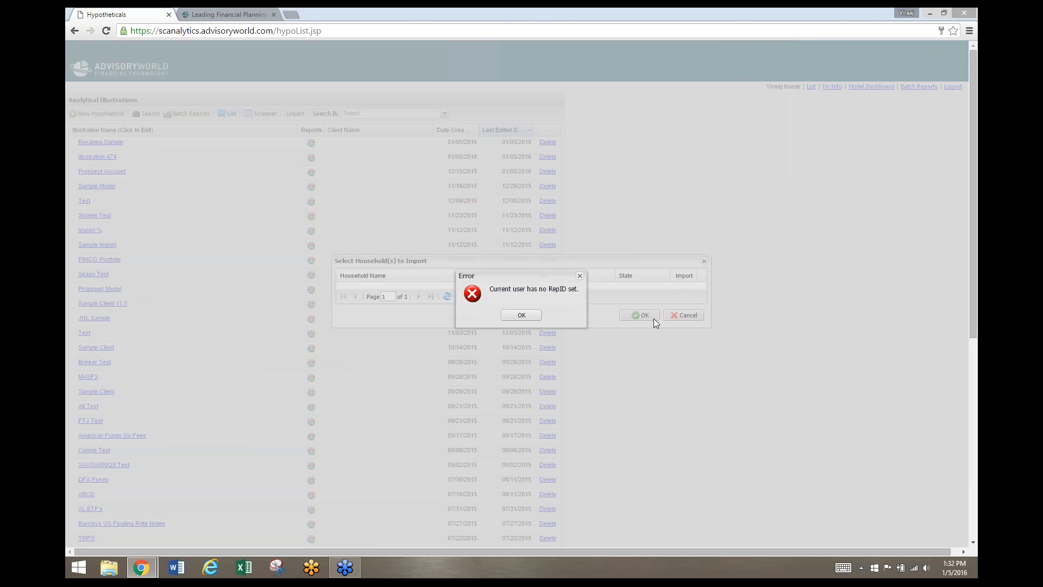
click(530, 316)
click(704, 261)
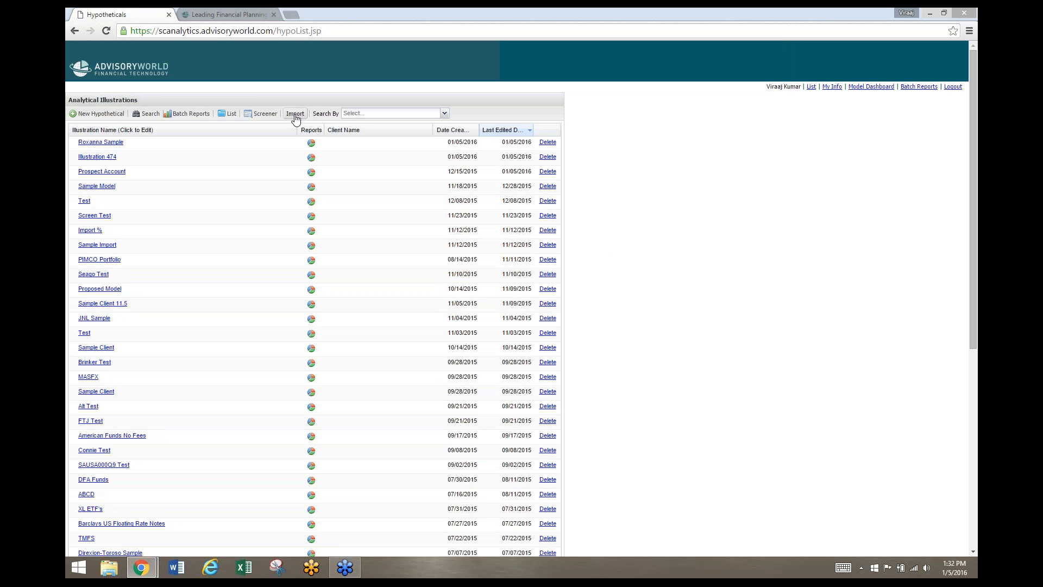
Look over the available import sources for illustrations and cancel the import
click(295, 115)
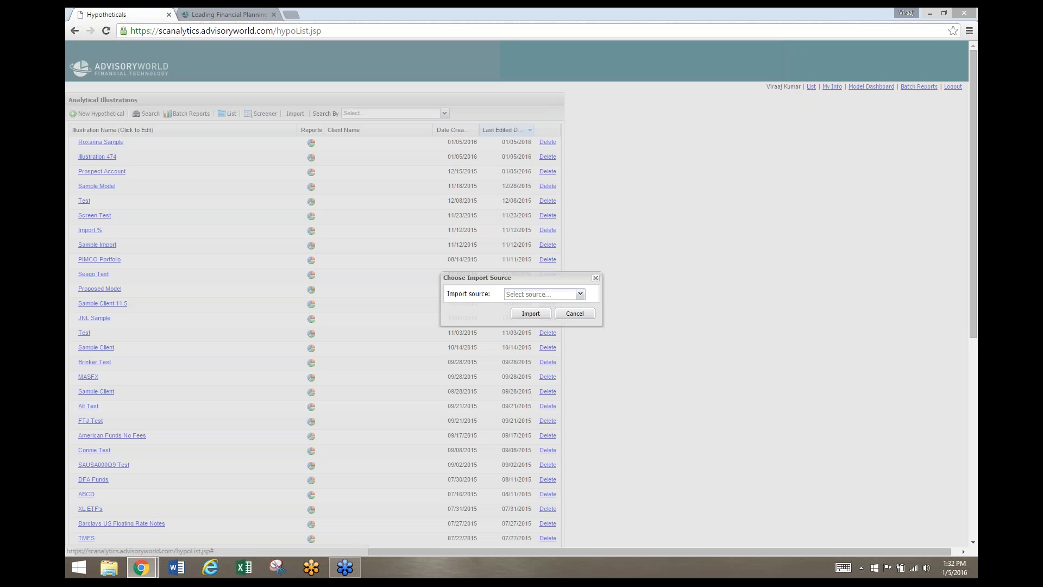
click(580, 293)
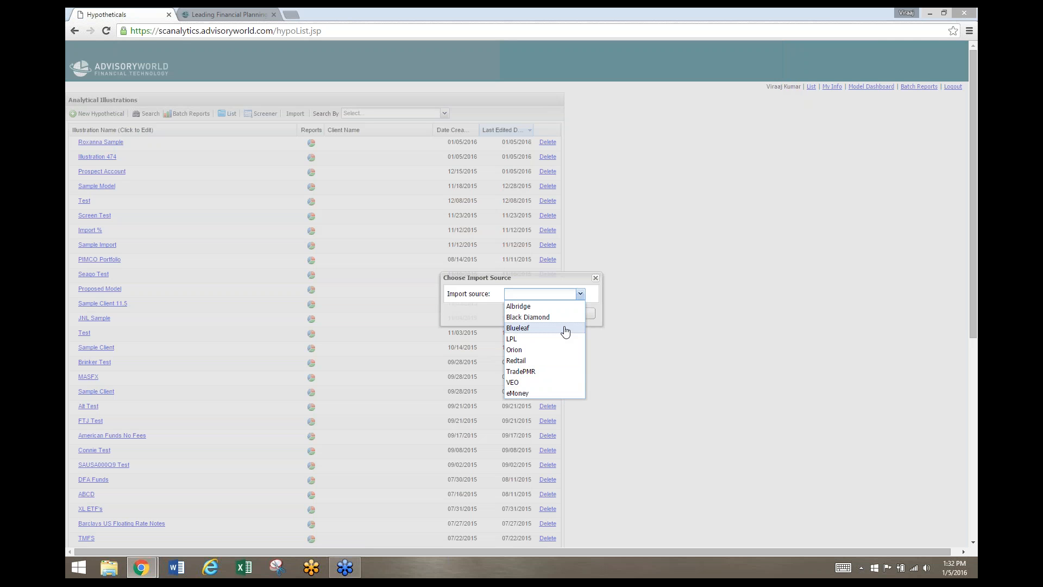
click(631, 328)
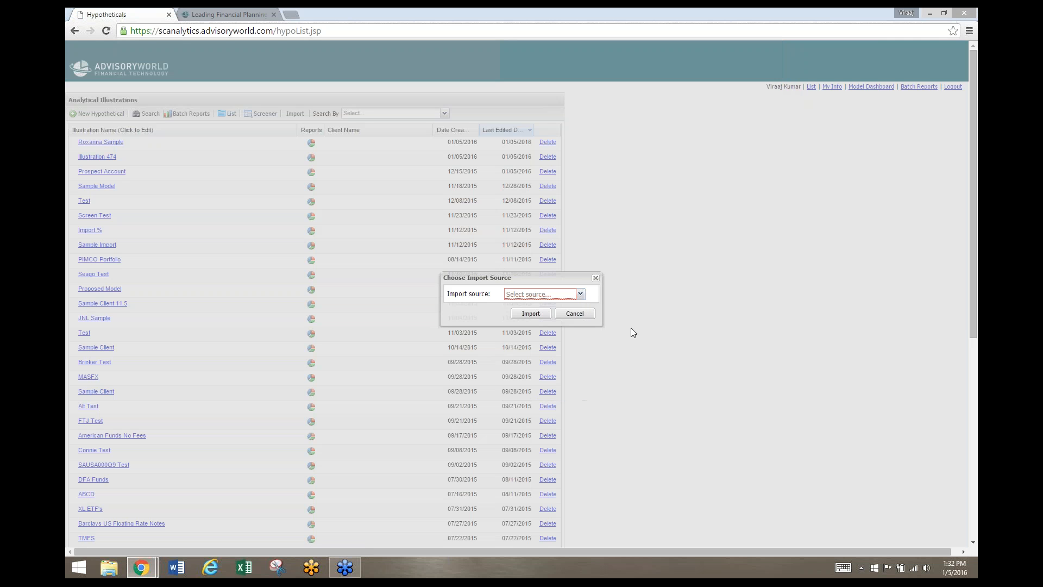
click(575, 315)
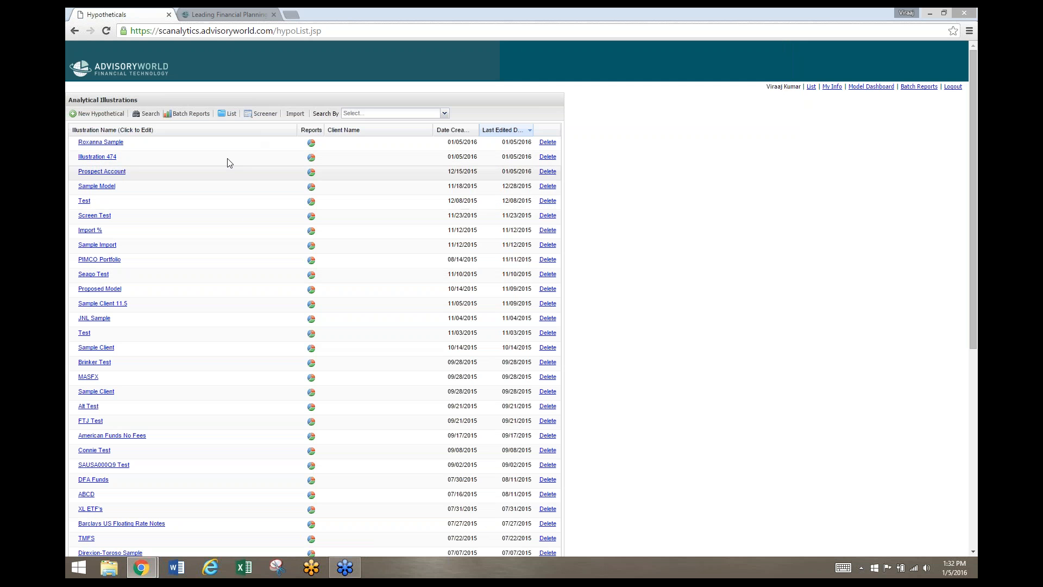
Switch to the AdvisoryWorld website and open its Integrated Technology Partners page
click(242, 16)
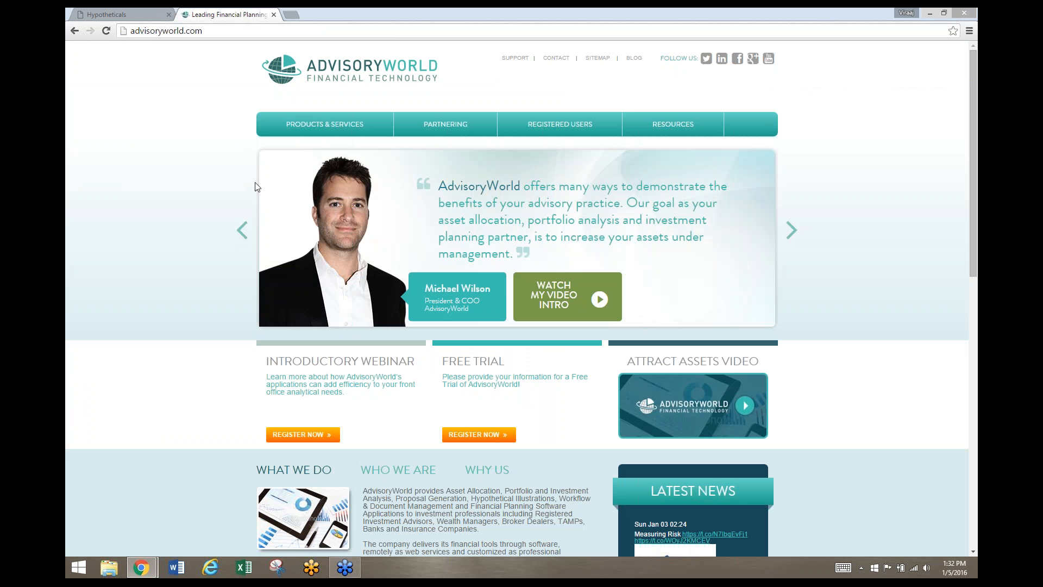
mouse_move(447, 126)
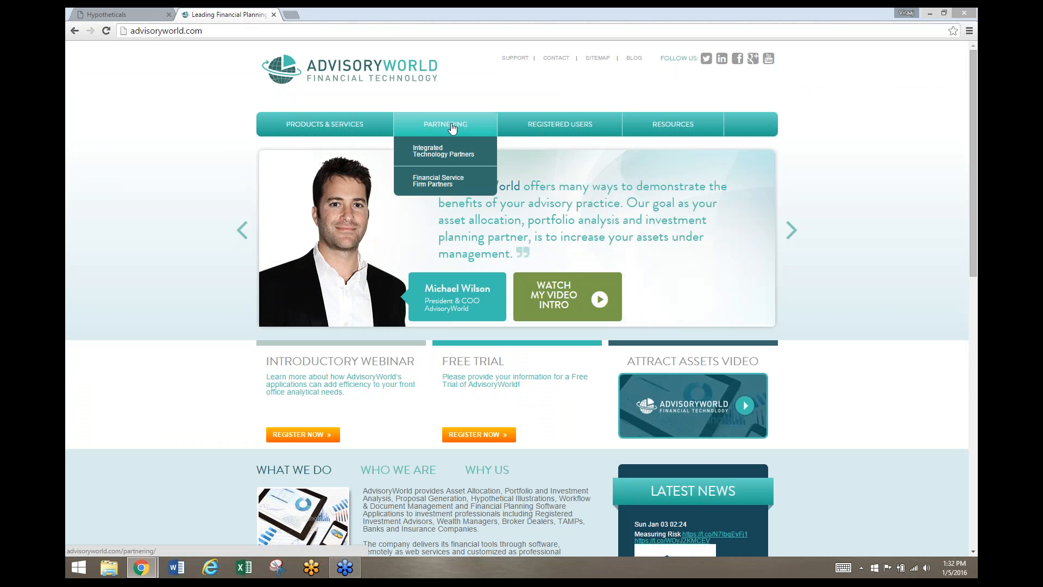
click(441, 155)
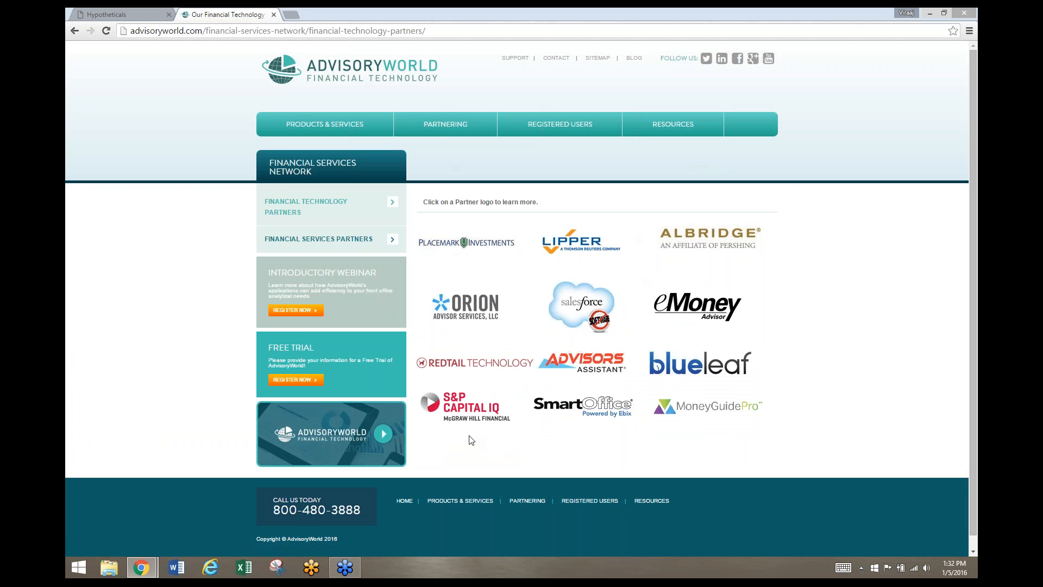
Open Redtail Technology's Setup Guide from its partner details, skim the integration instructions, and close both the guide and the details
click(473, 369)
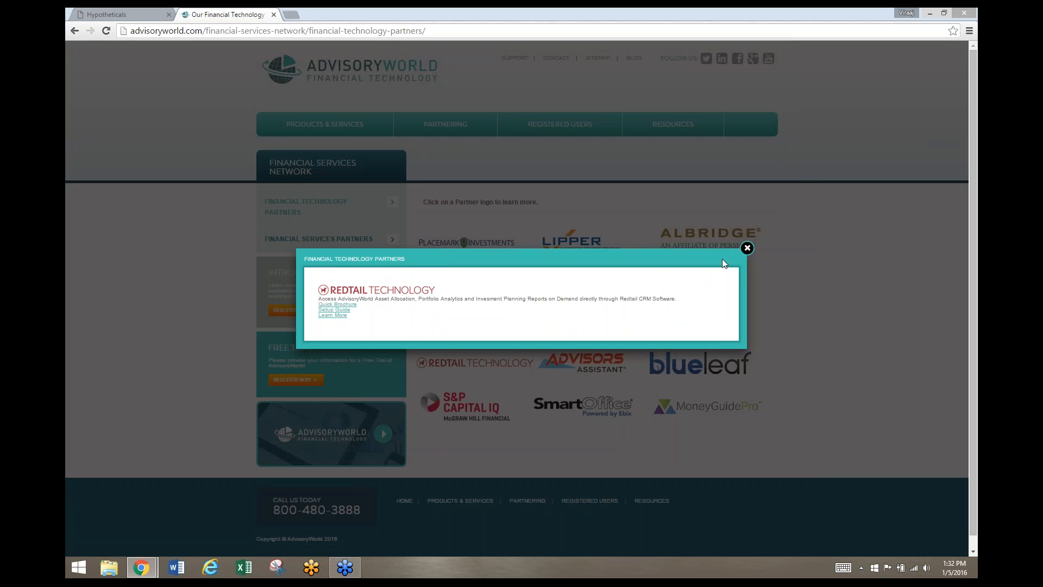
click(747, 247)
click(497, 368)
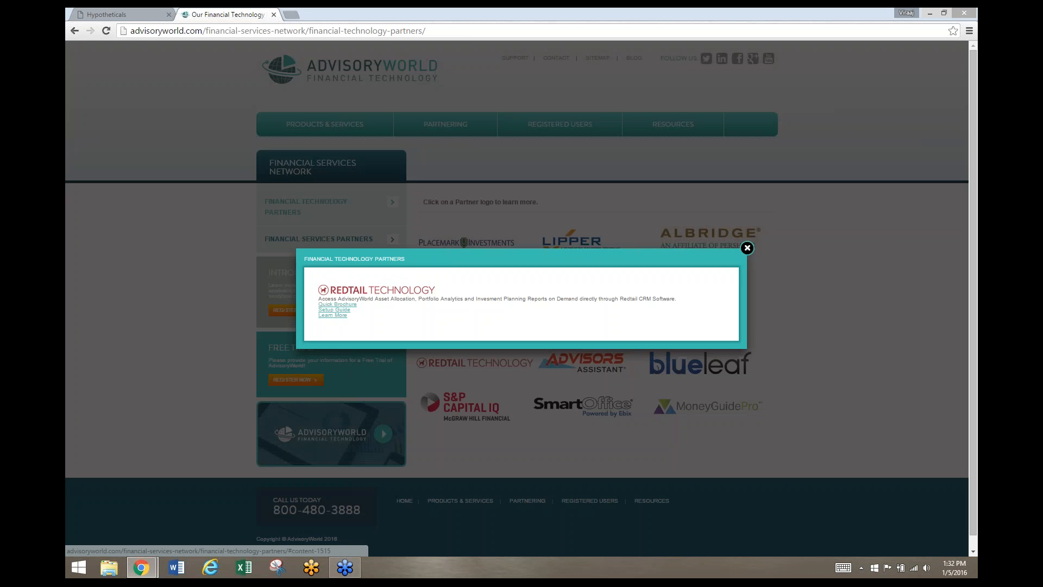
click(335, 309)
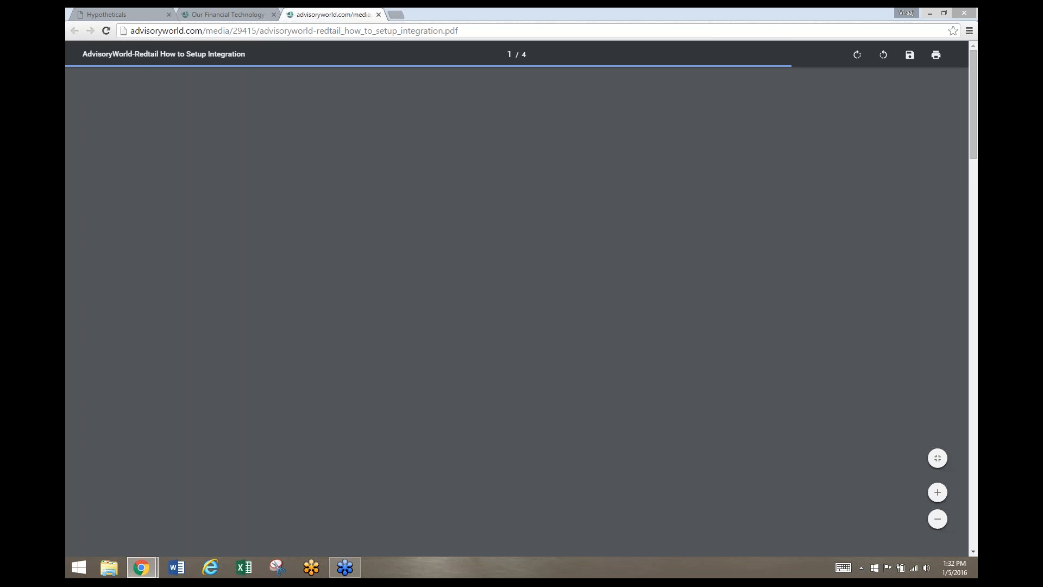
scroll(447, 312, down, 3)
scroll(443, 311, down, 7)
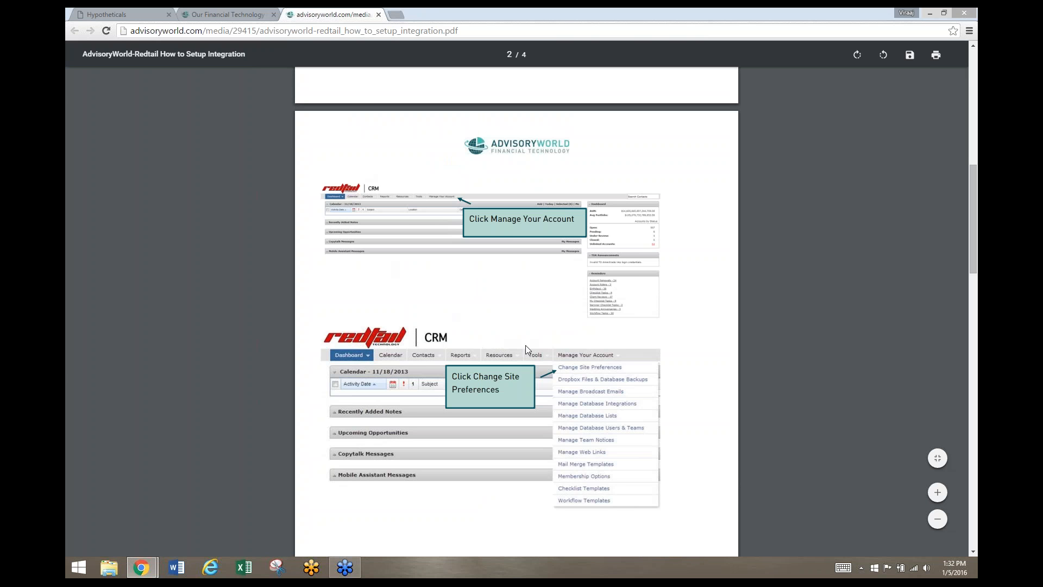
click(378, 14)
click(747, 250)
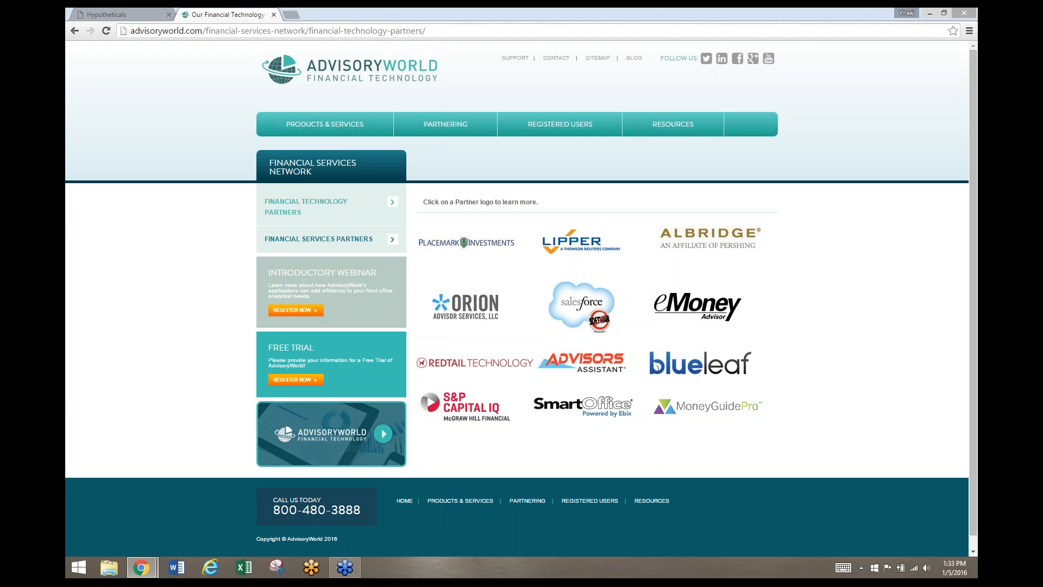
Return to the Hypotheticals list, try another household import from Orion, and cancel the household selection
click(117, 12)
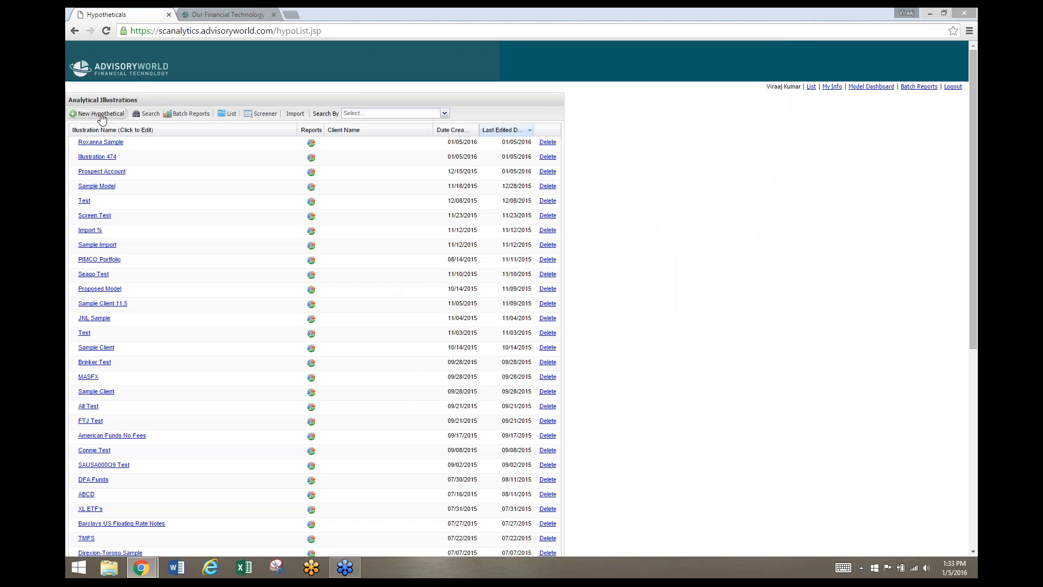
click(298, 114)
click(546, 293)
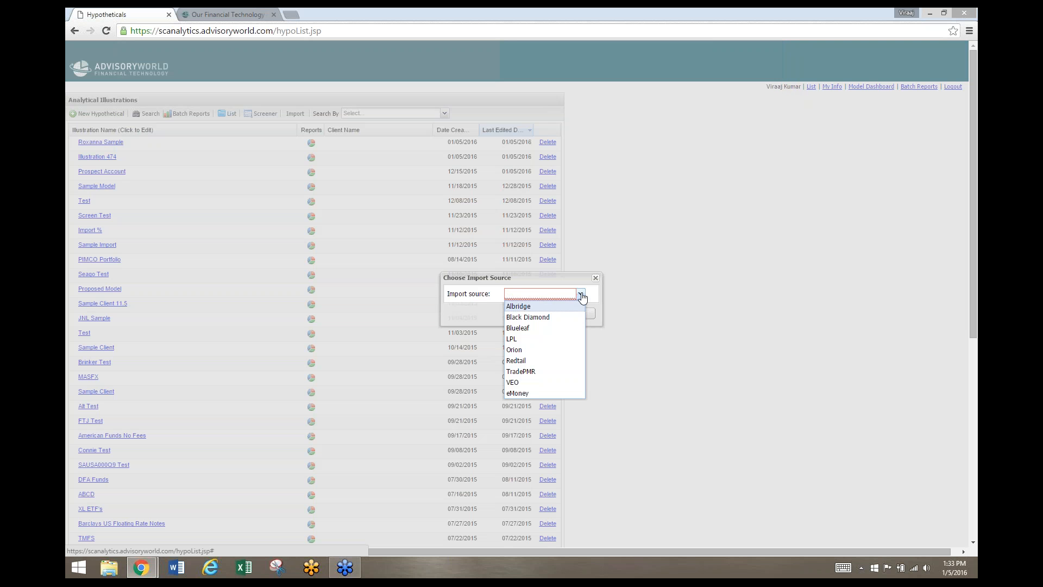
click(556, 333)
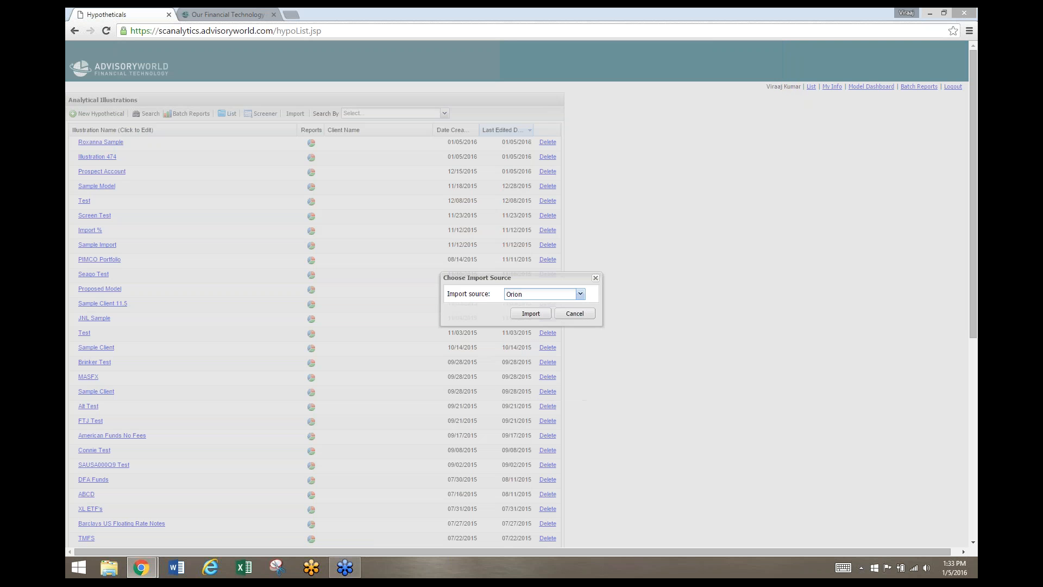
click(532, 314)
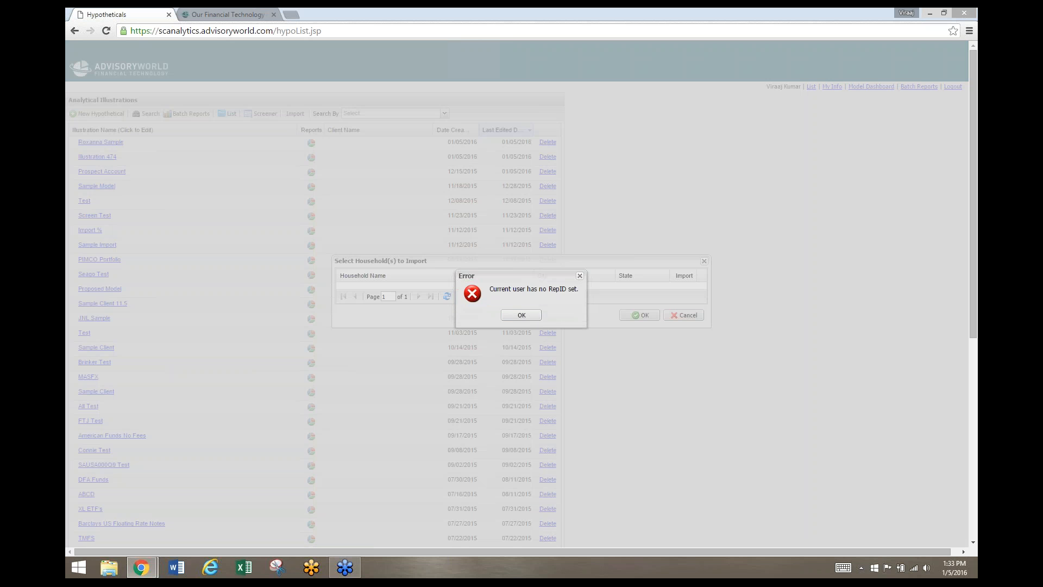
click(532, 318)
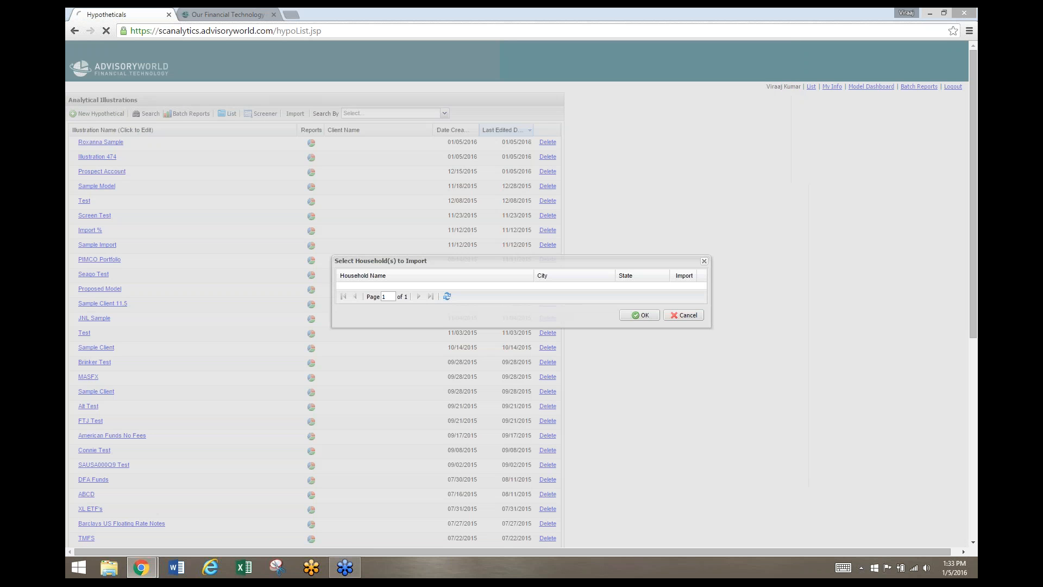
click(682, 316)
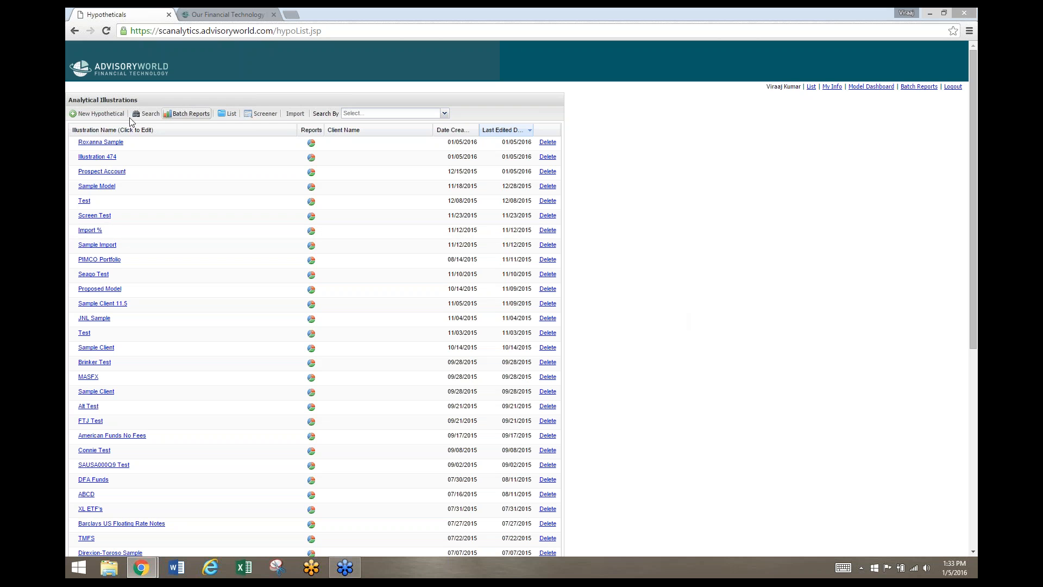
Start a new hypothetical and download the Basic Value Template for asset list import as asset_list (15)
click(100, 113)
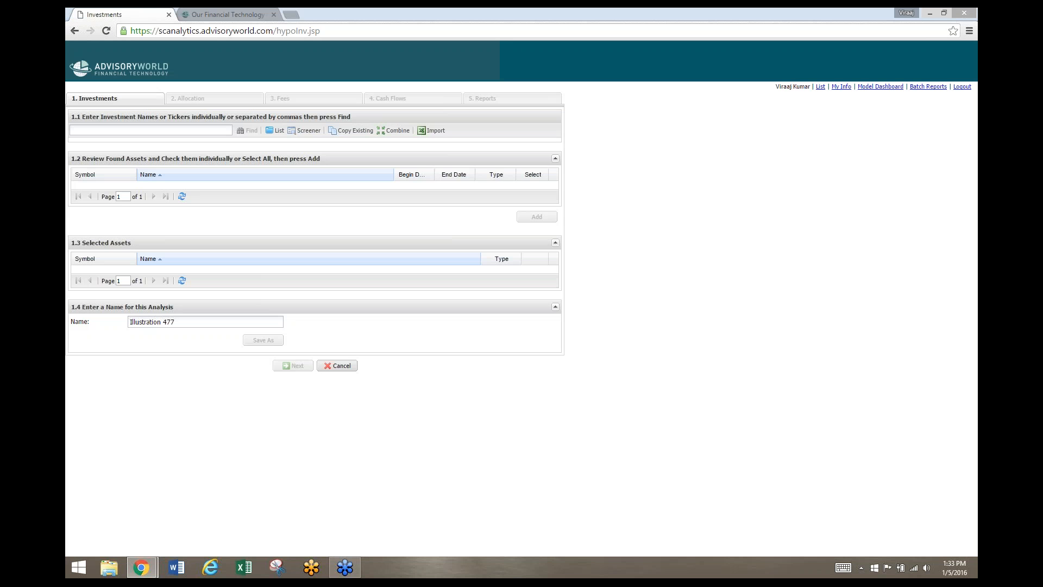
click(434, 135)
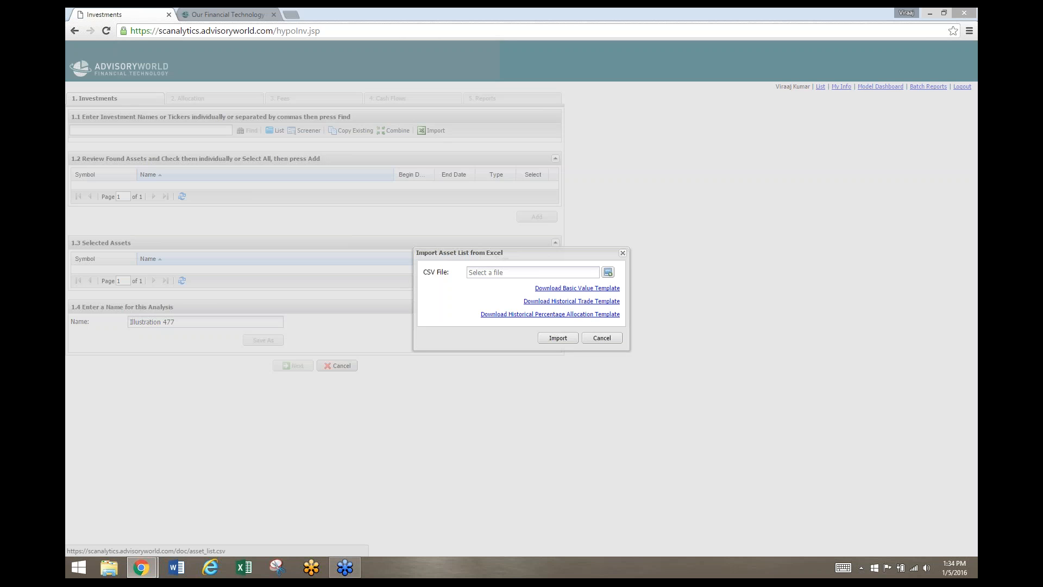
click(577, 287)
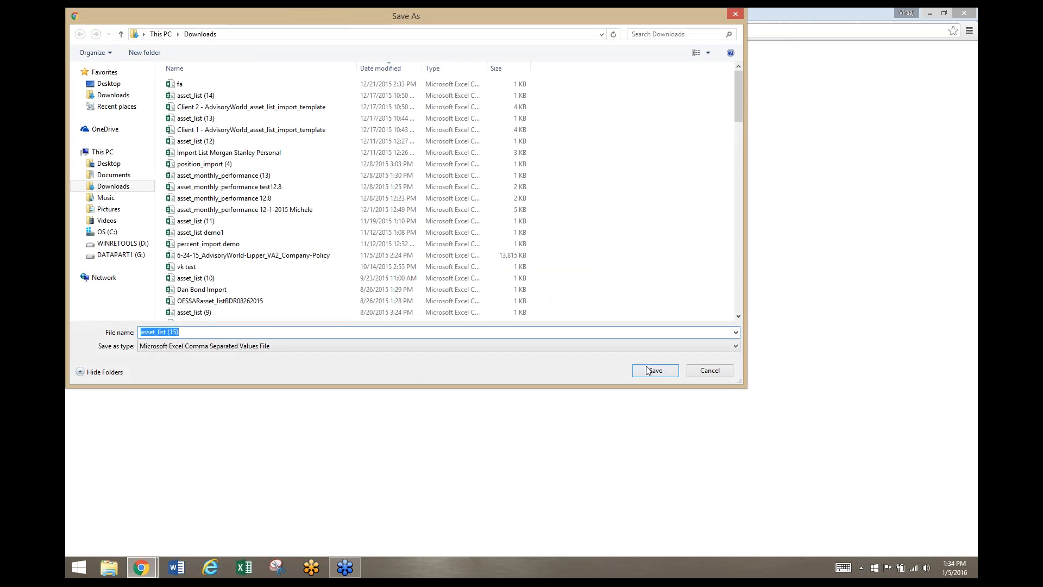
click(646, 366)
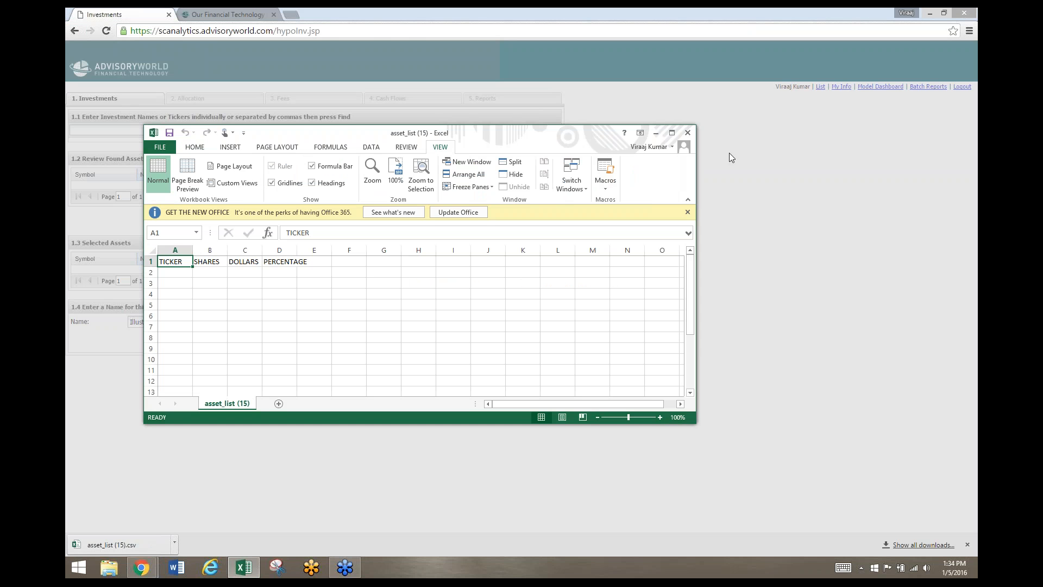
In the downloaded Excel template, enter the tickers aapl, iwd, efa and aapl in cells A2 to A5
click(672, 133)
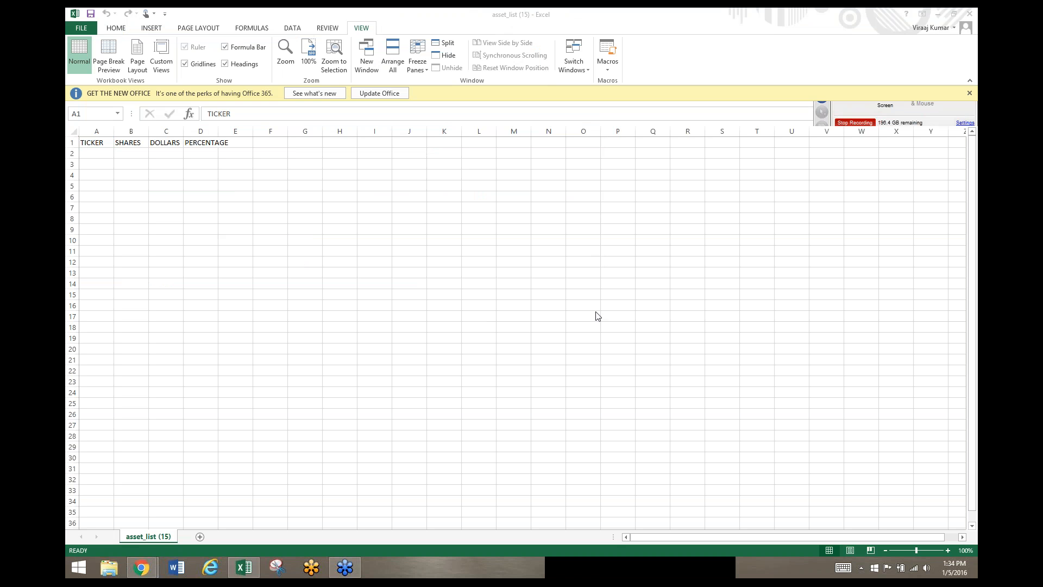
click(802, 54)
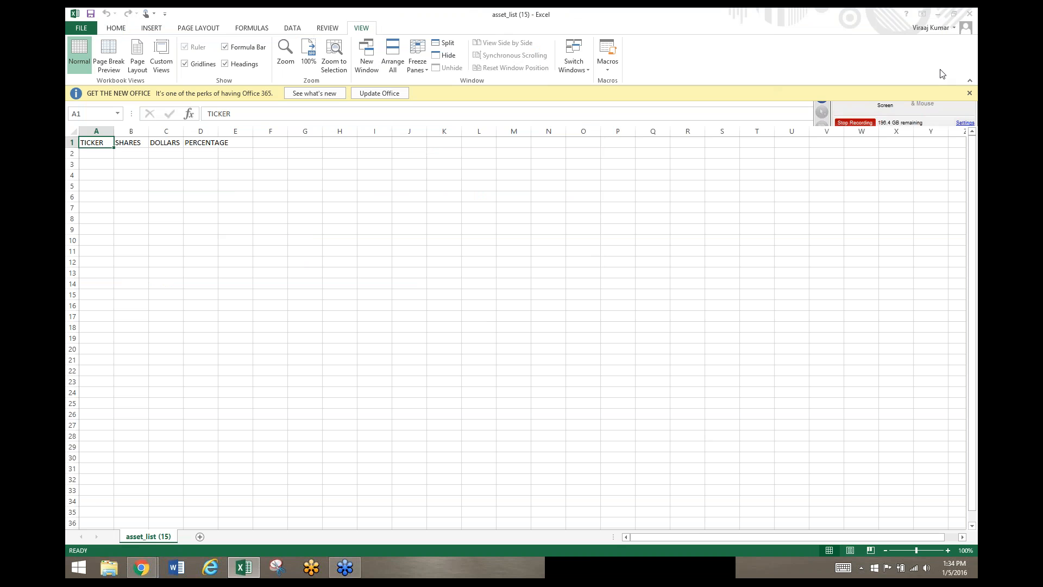
click(100, 152)
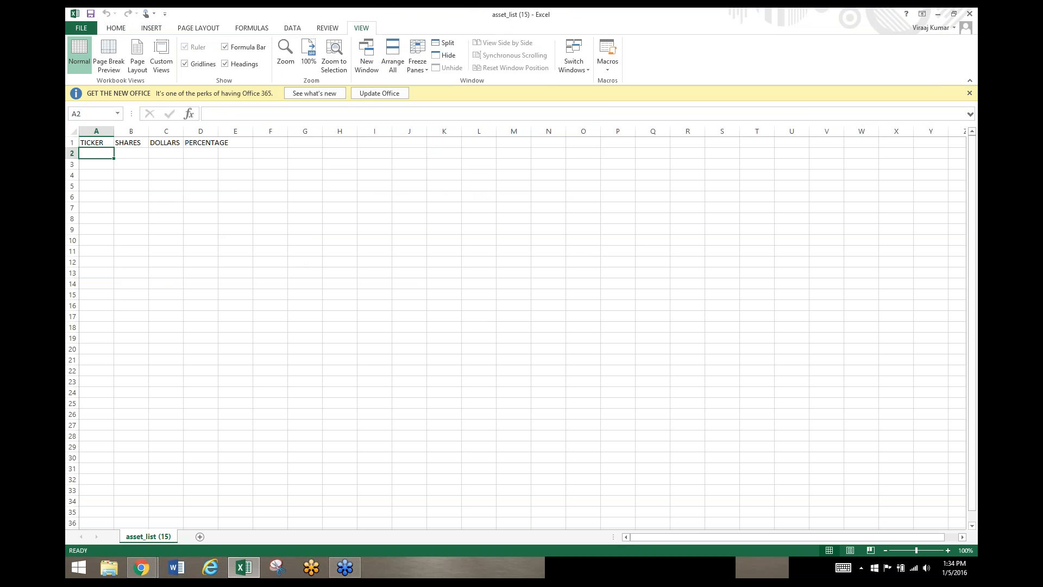
text(aapl)
key(Return)
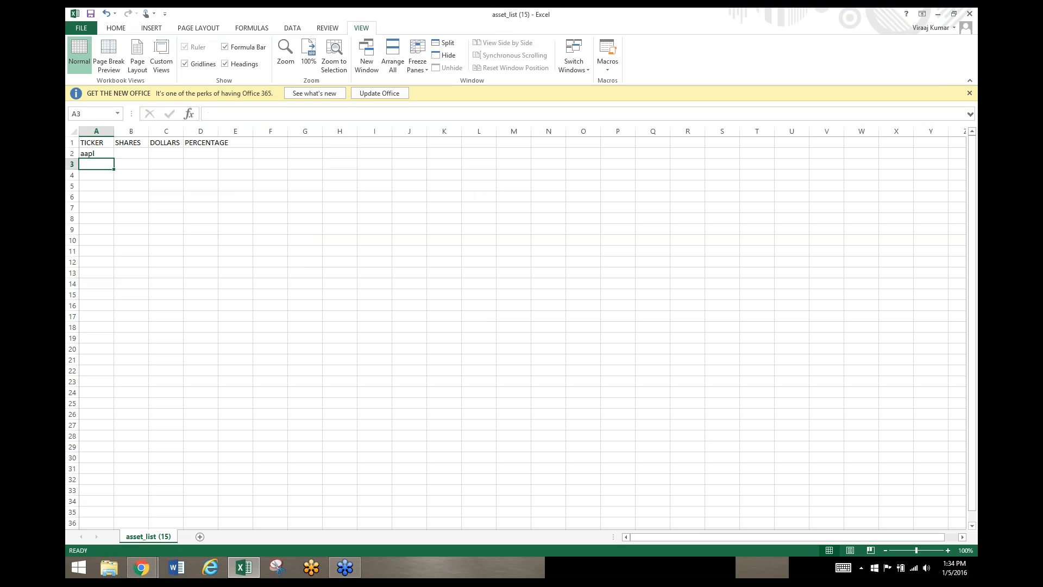
text(iwd)
key(Return)
text(efa)
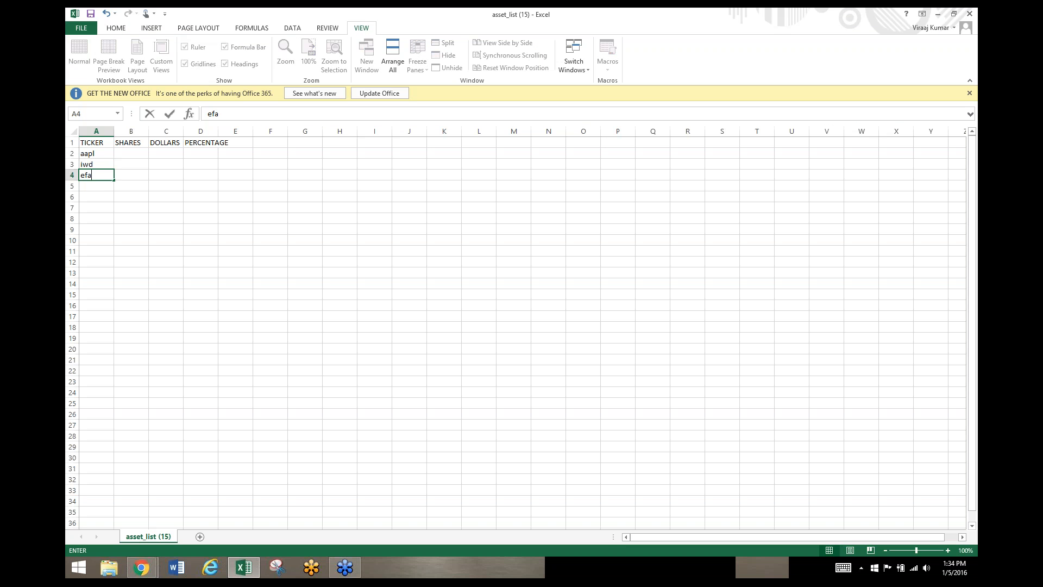
key(Return)
text(aapl)
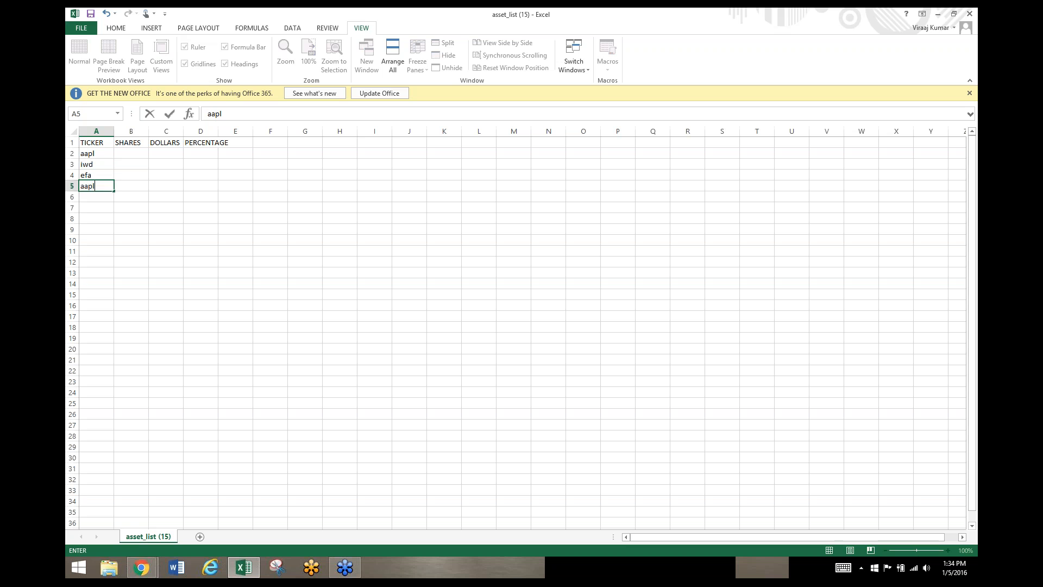
key(Return)
Enter 10000 in the DOLLARS column for each of the four tickers, in cells C2 to C5
key(Up)
key(Up)
key(Up)
key(Up)
key(Right)
key(Right)
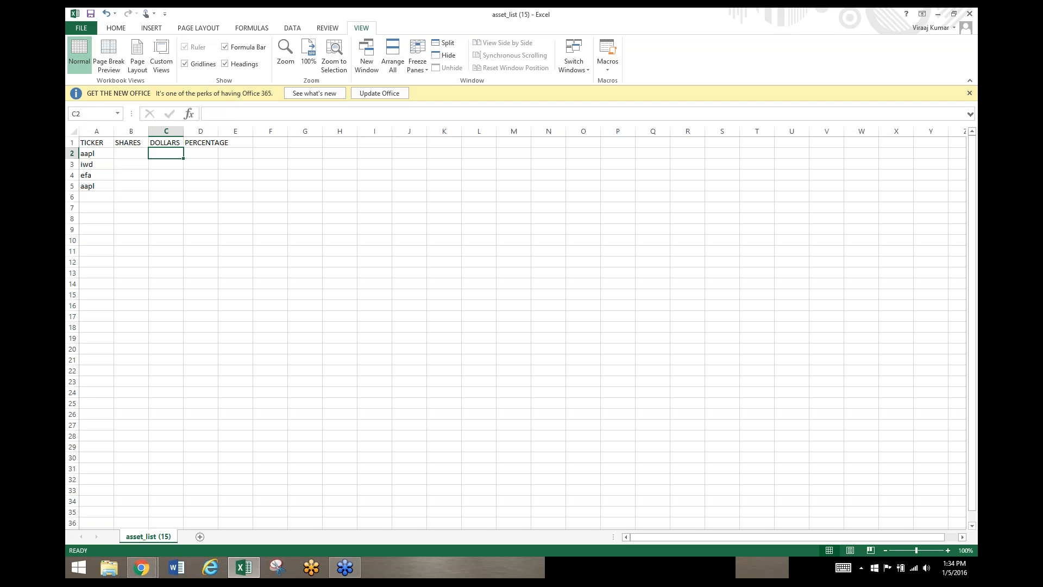
text(10000)
key(ctrl+Return)
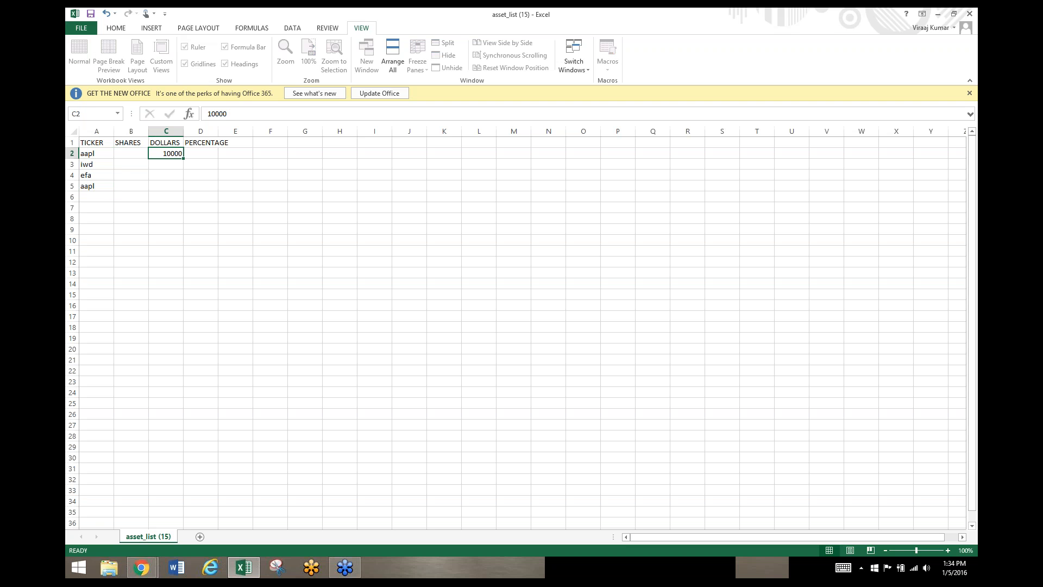
key(Down)
text(1000)
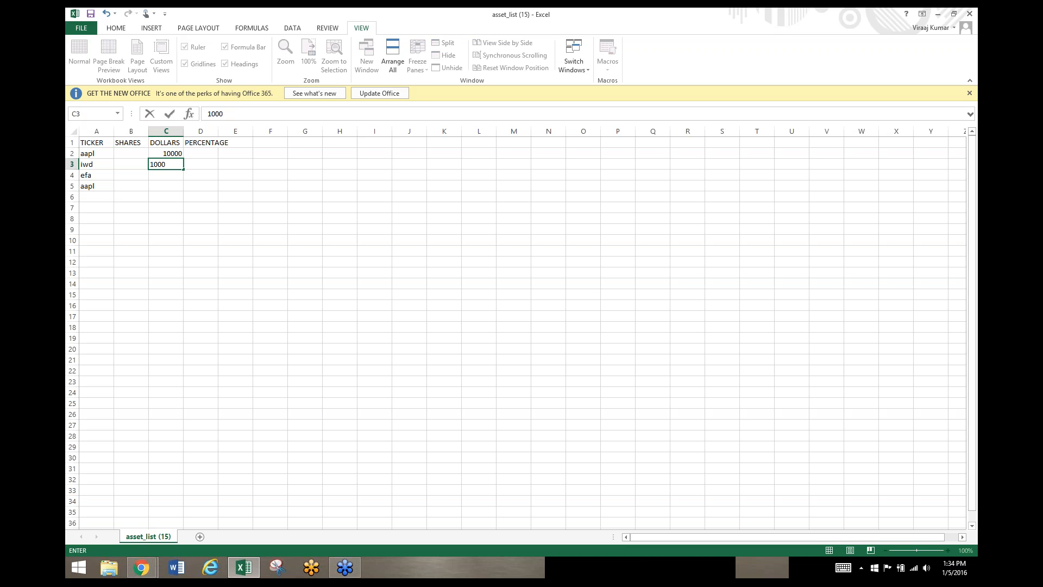
text(0)
key(Return)
text(10)
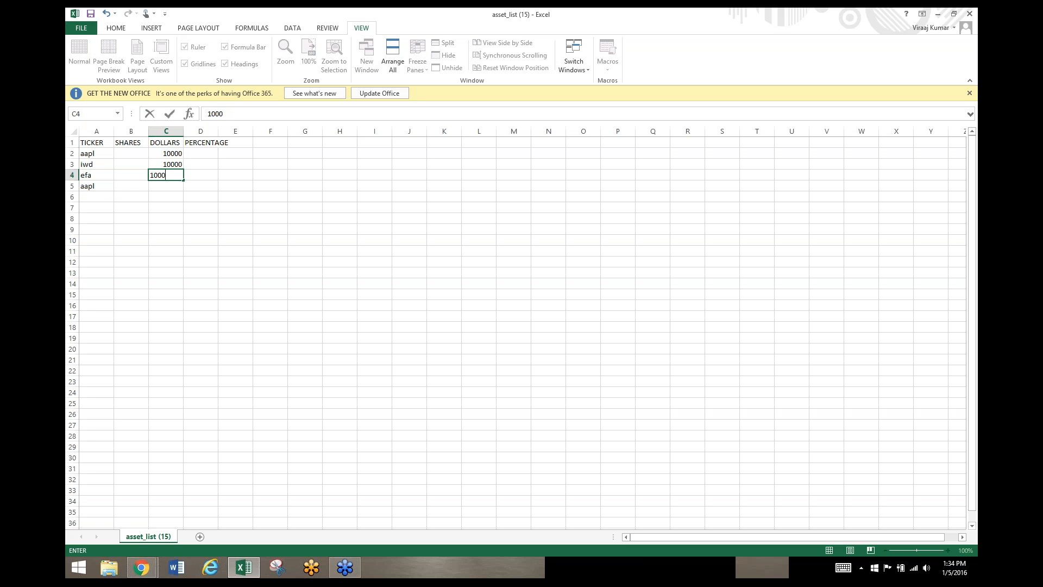
text(0)
key(Return)
text(10000)
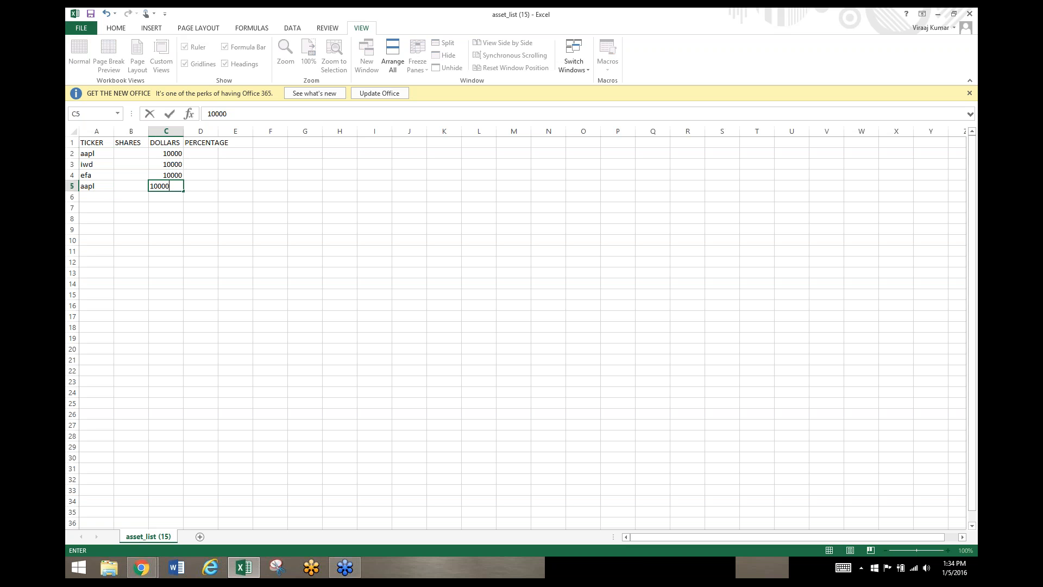
key(Return)
Add a fifth holding in row 6 with the ticker xxxxx and a dollar value of 10000
key(Left)
key(Left)
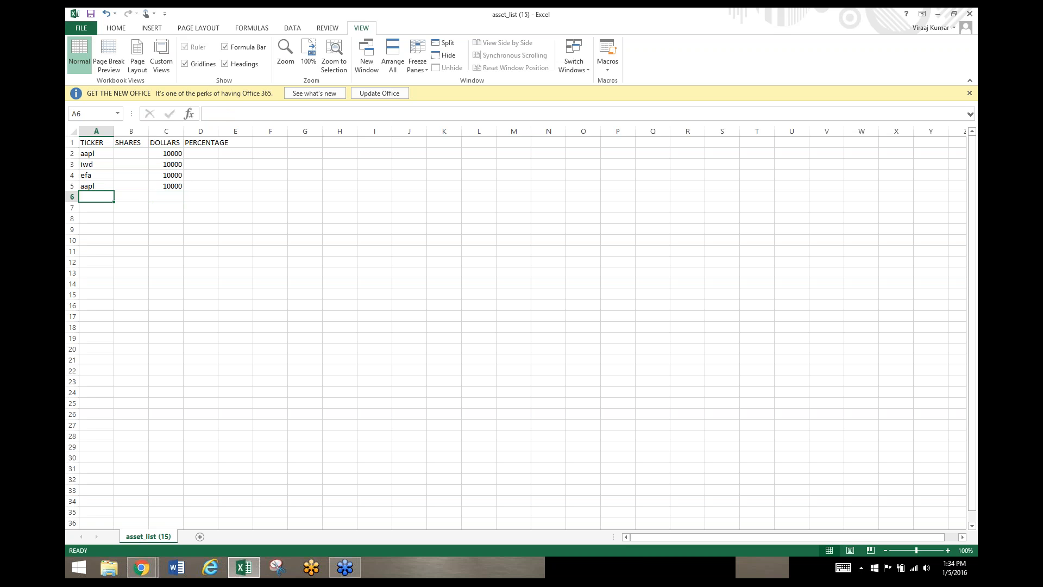
text(xxx)
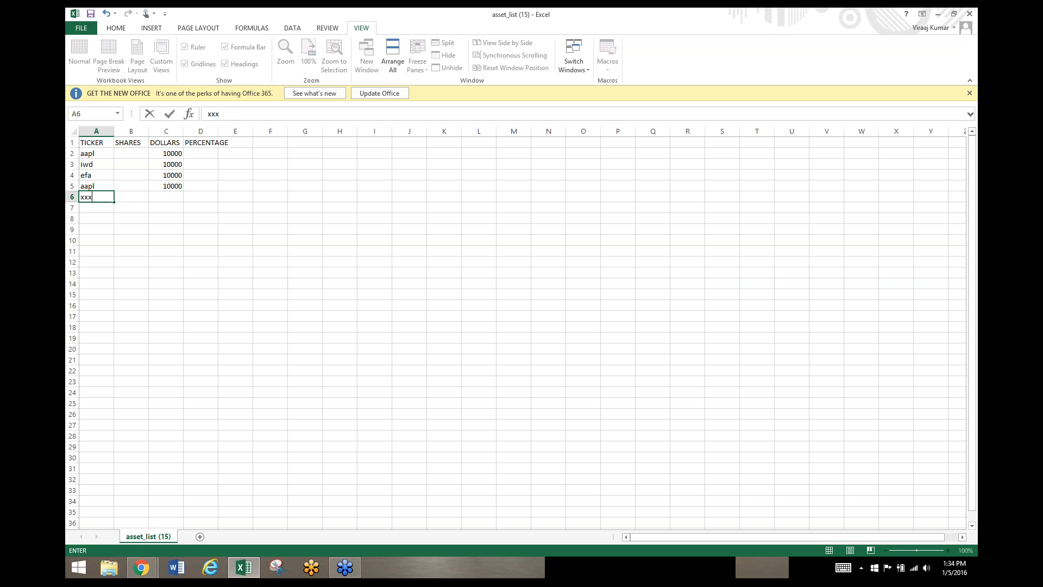
text(xx)
key(Right)
key(Right)
text(10)
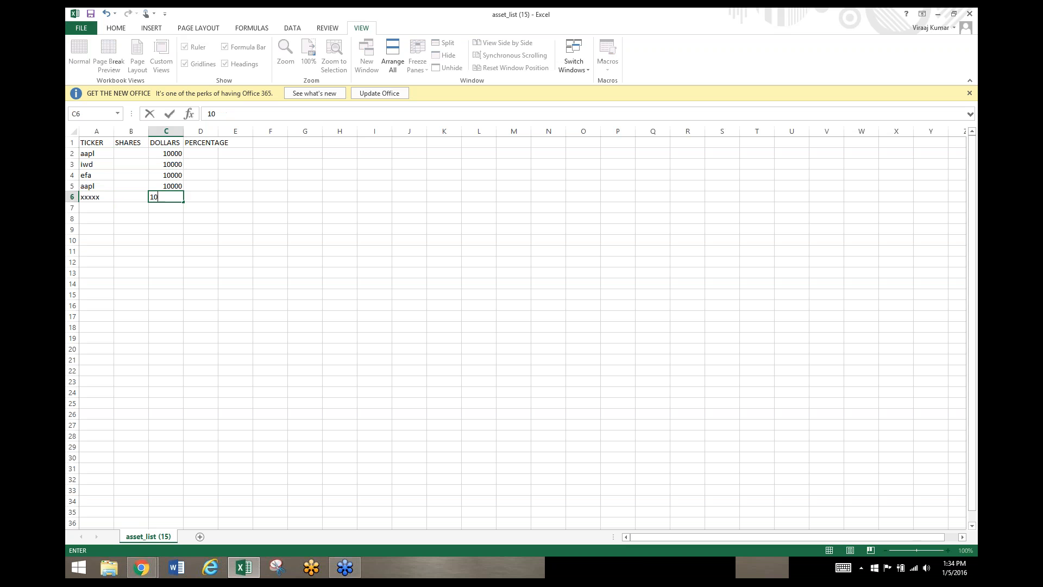
text(000)
click(279, 219)
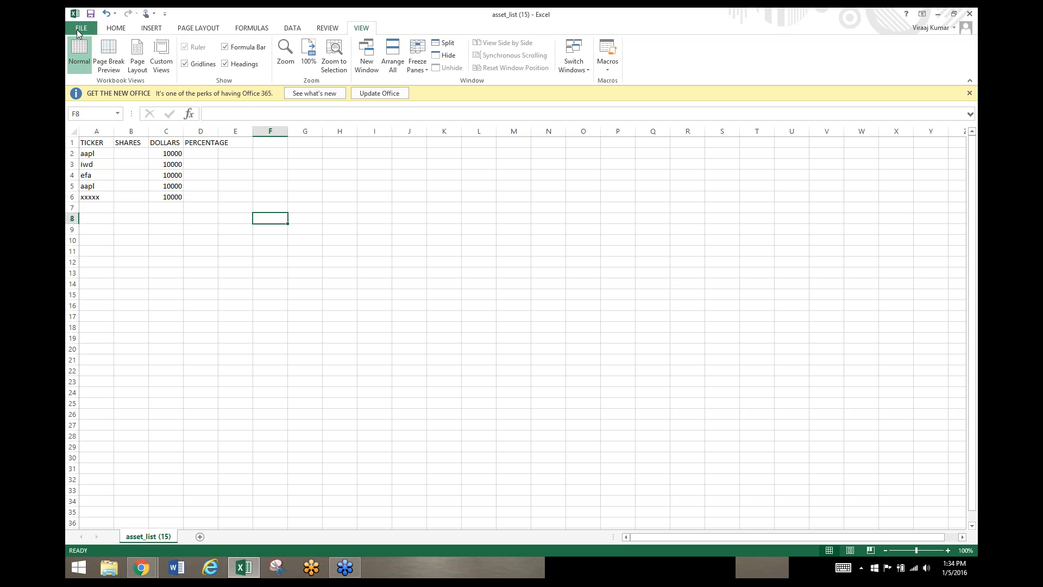
Save the sheet to the Desktop as the comma-delimited CSV file asset_list (15), keeping the CSV format
click(80, 28)
click(87, 136)
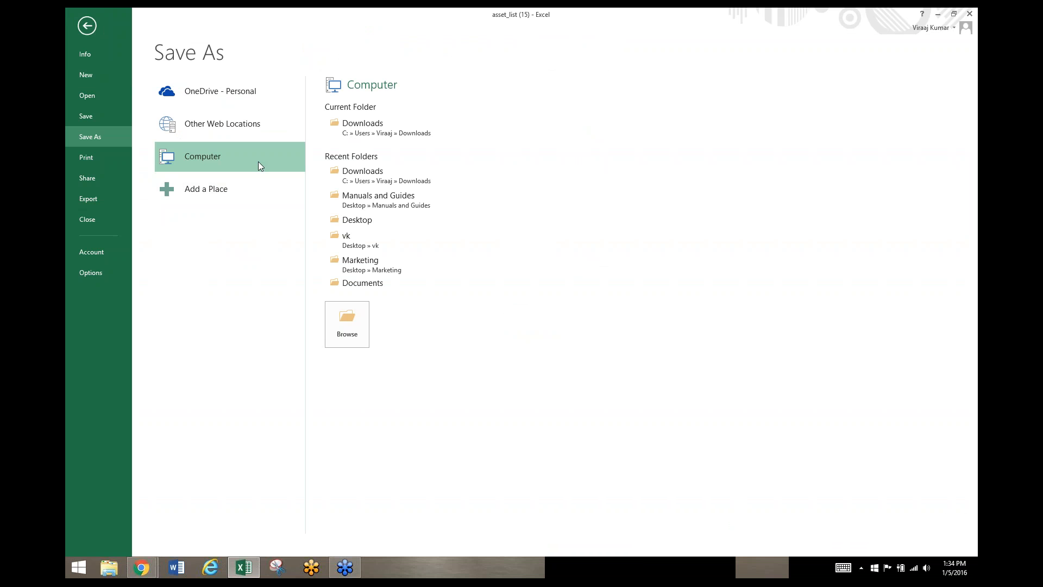
click(358, 220)
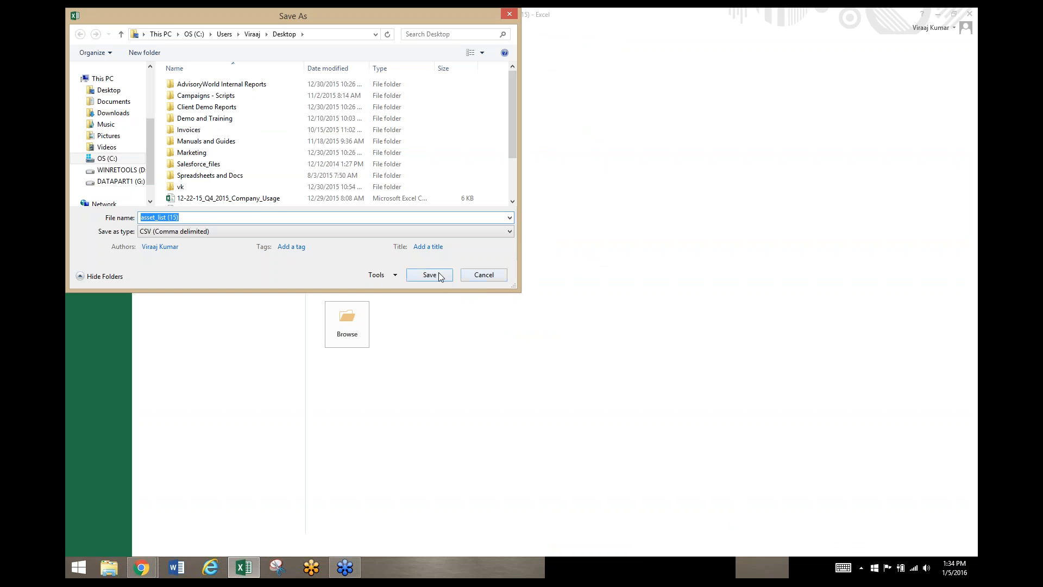
click(440, 276)
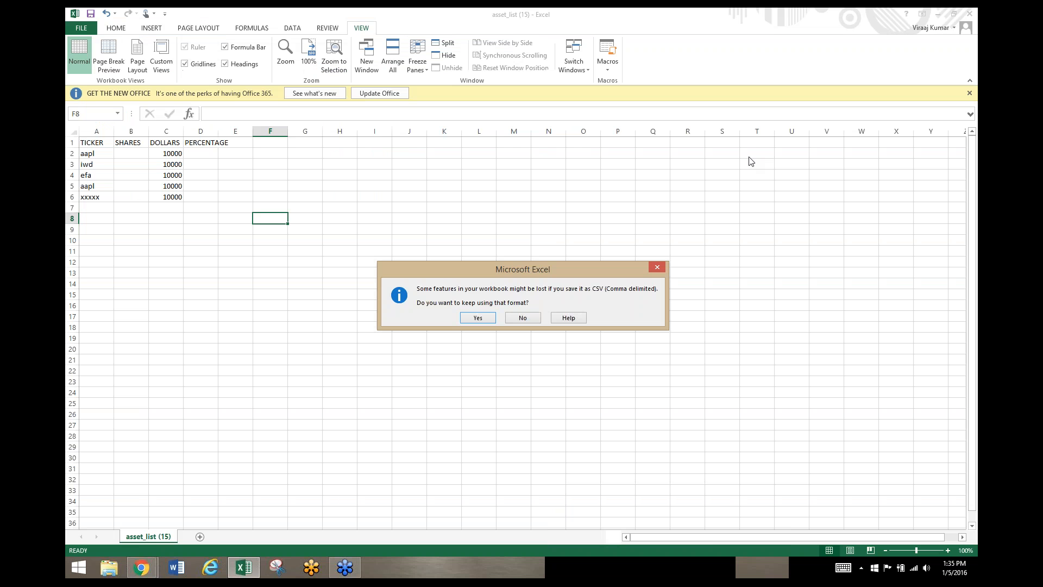
click(478, 318)
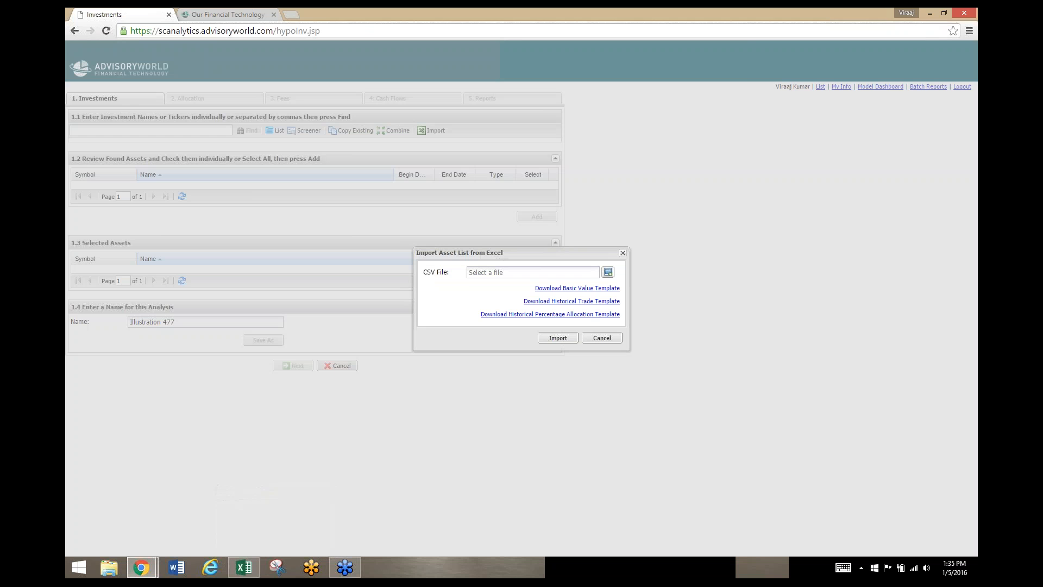
In AdvisoryWorld's asset list import, choose asset_list (15) from the Desktop as the CSV file and import it
click(610, 273)
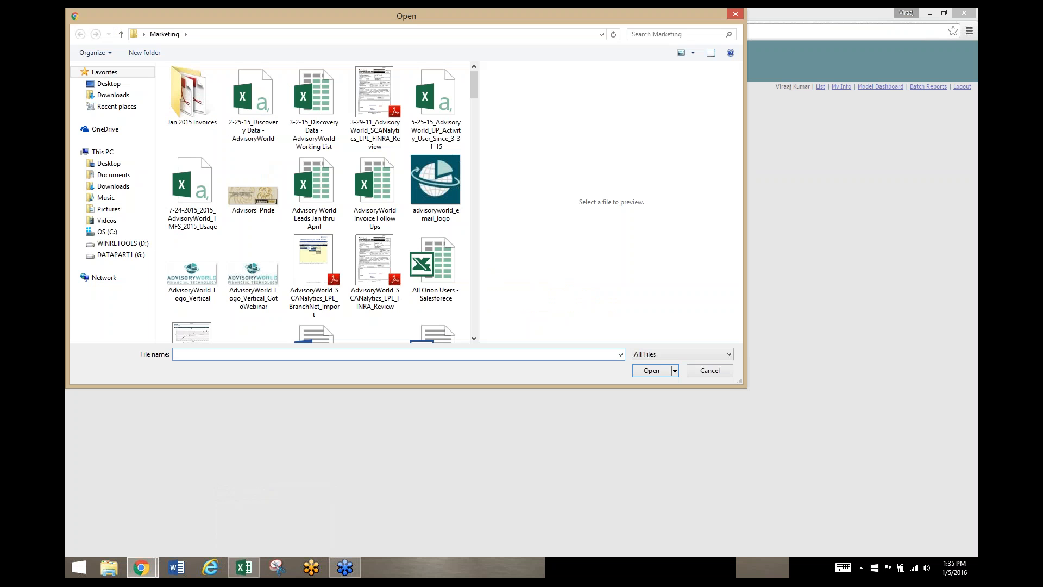
click(105, 71)
click(109, 83)
double_click(210, 84)
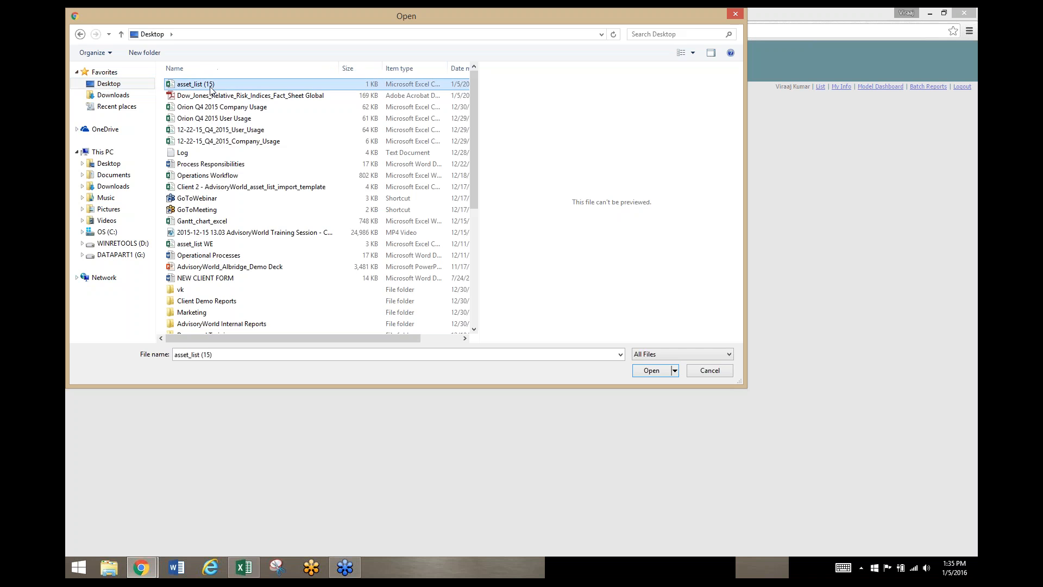
click(558, 338)
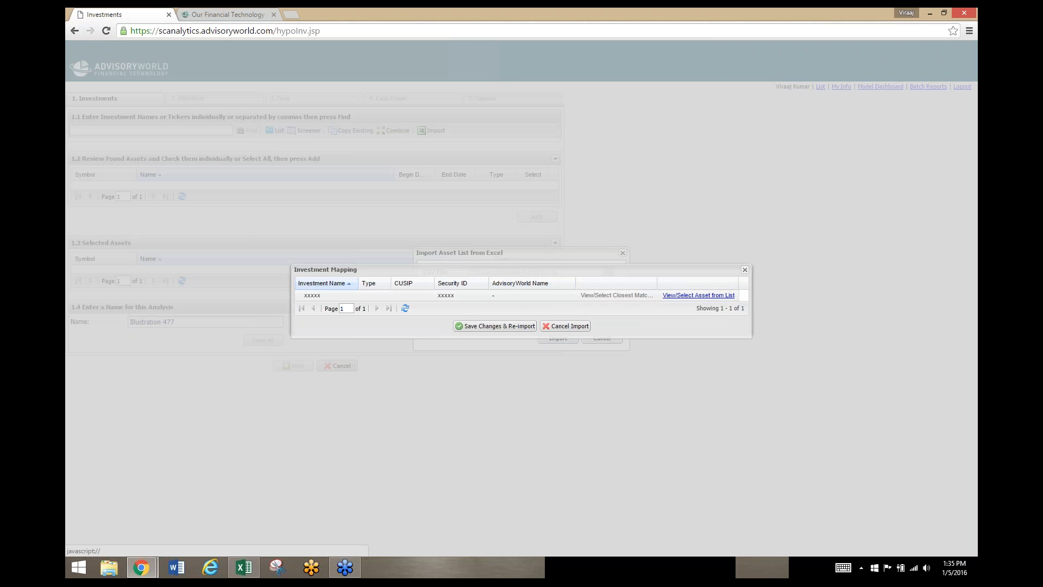
Map the unrecognized investment xxxxx to S&P 500 Reinvested from the S group of Asset Classes, and save the changes and re-import
click(699, 295)
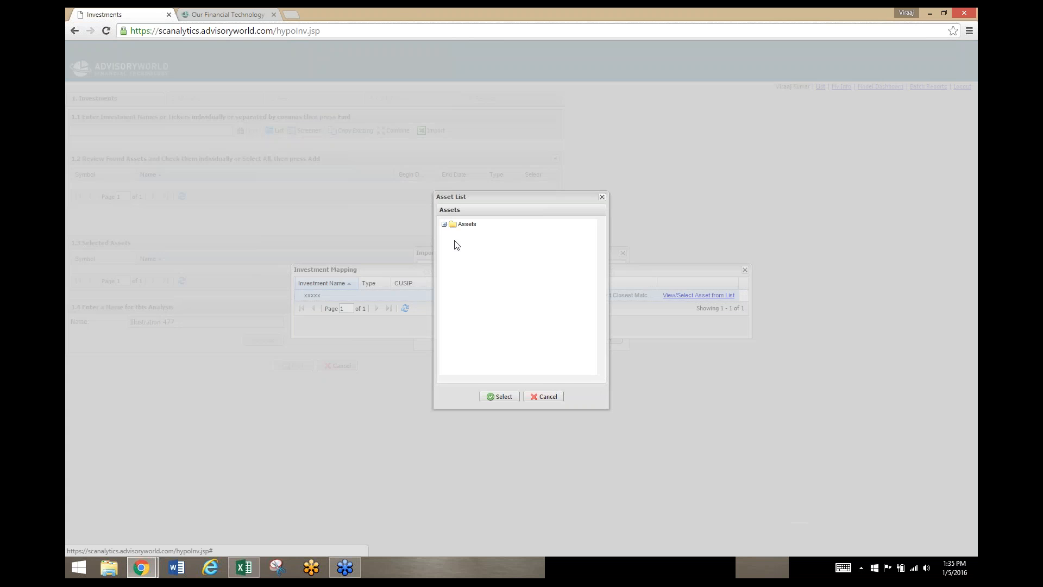
click(445, 225)
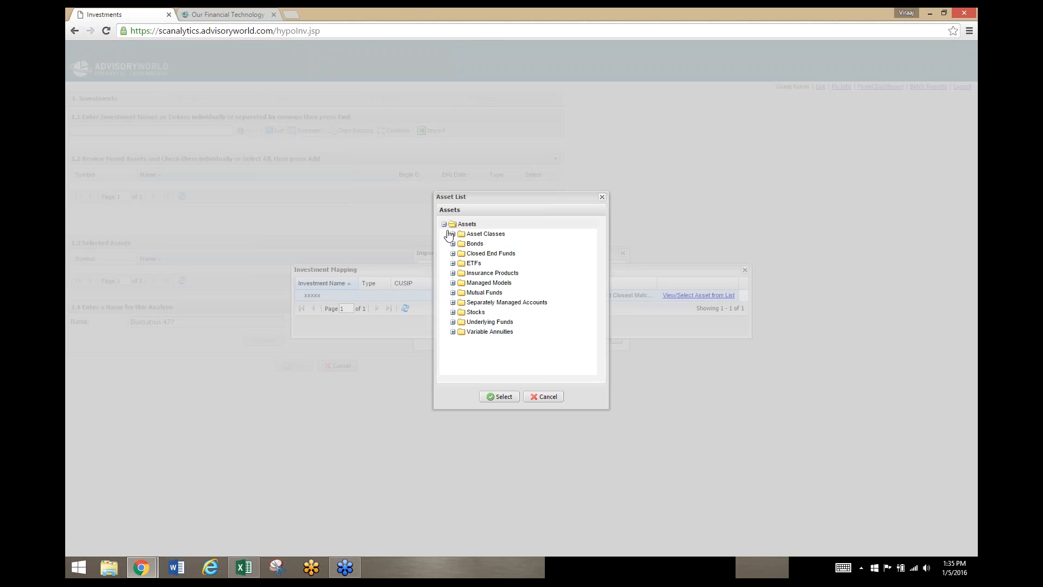
click(451, 234)
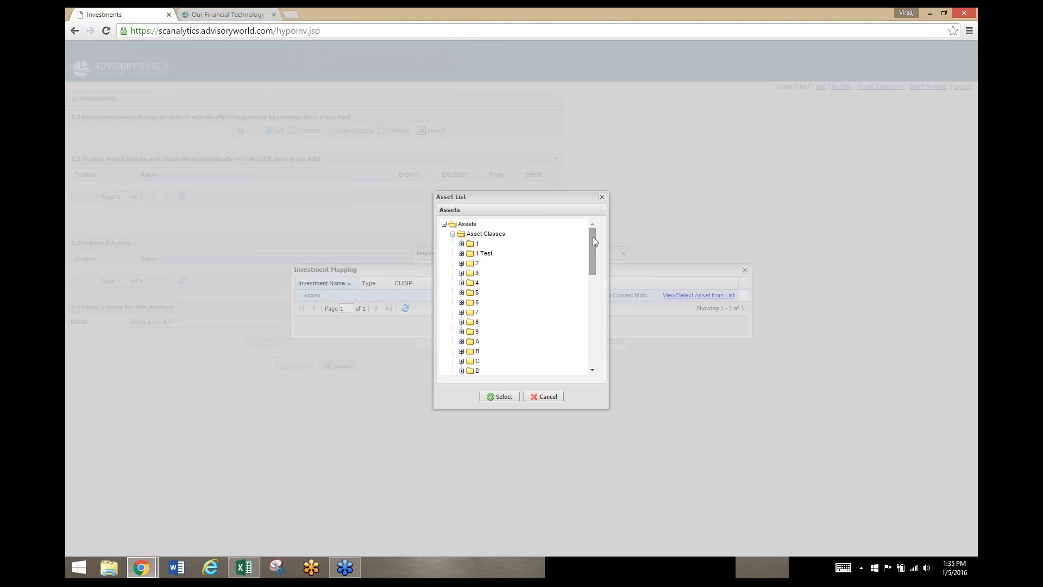
drag(593, 237, 592, 285)
click(461, 337)
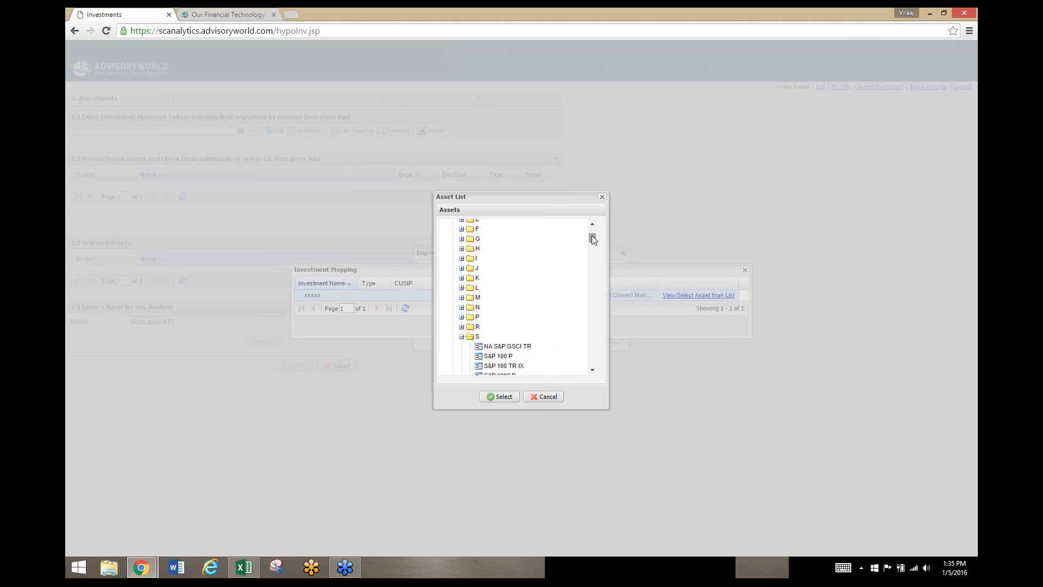
drag(592, 236, 593, 261)
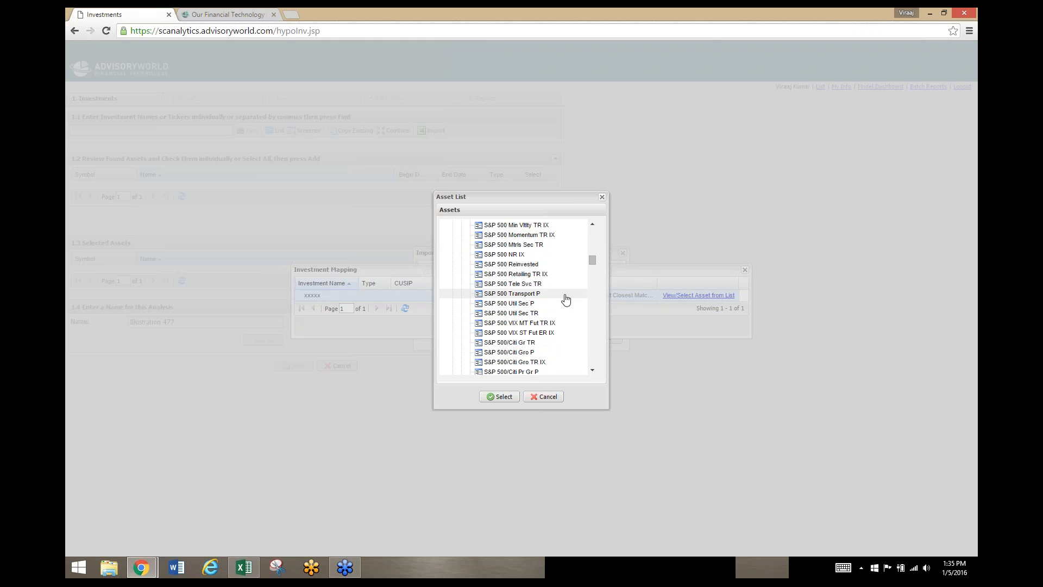
click(530, 264)
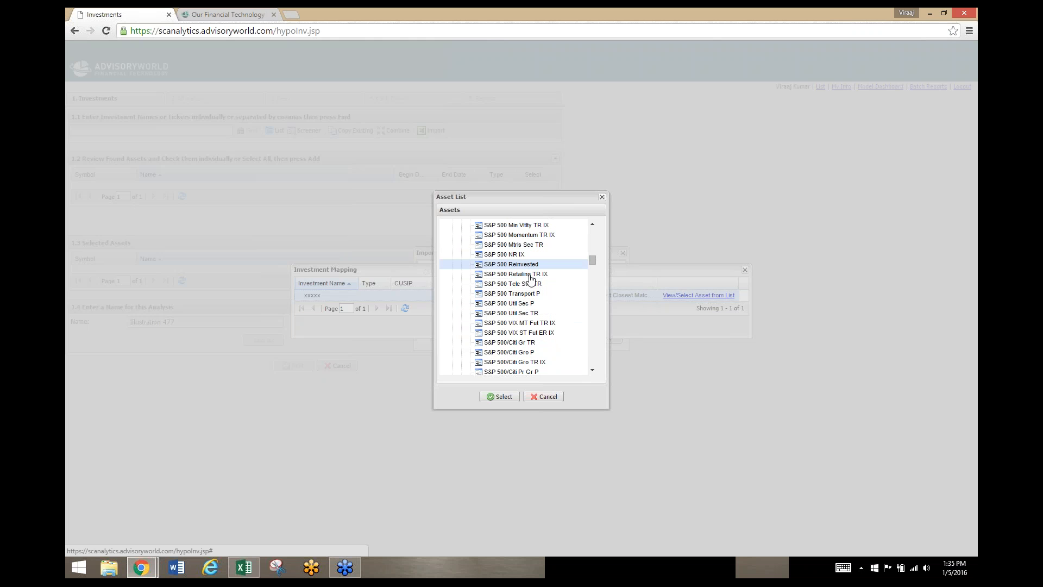
click(499, 397)
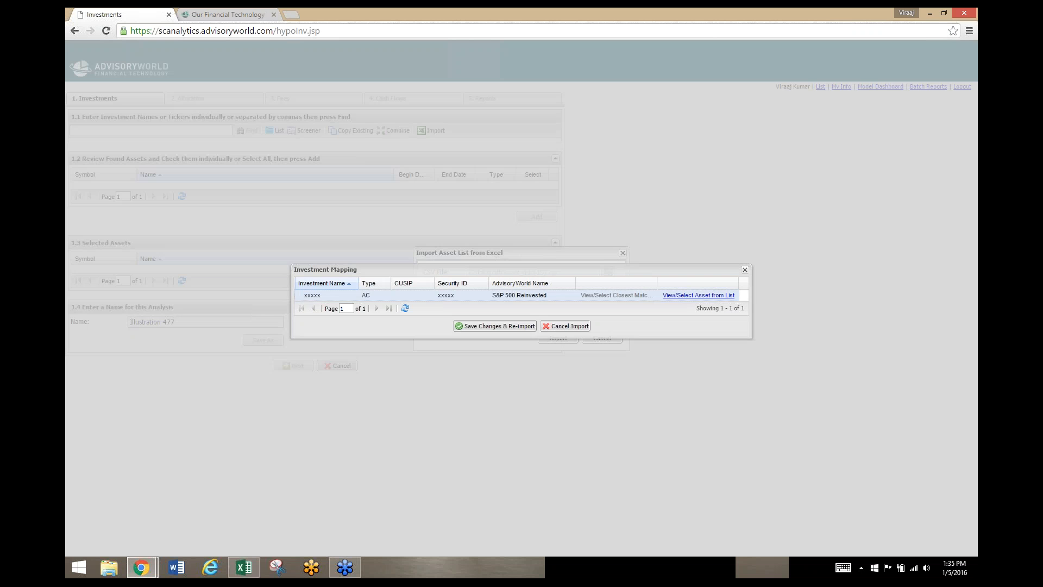
click(512, 328)
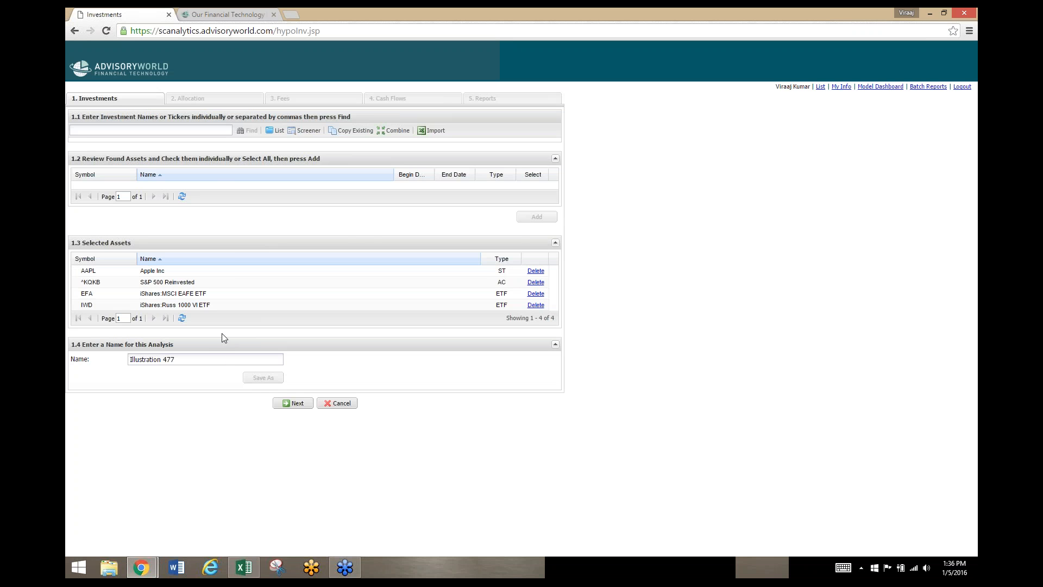
Continue to the allocation stage, set the hypothetical type to Portfolio of Investments, and proceed past the fees to the reports
click(293, 403)
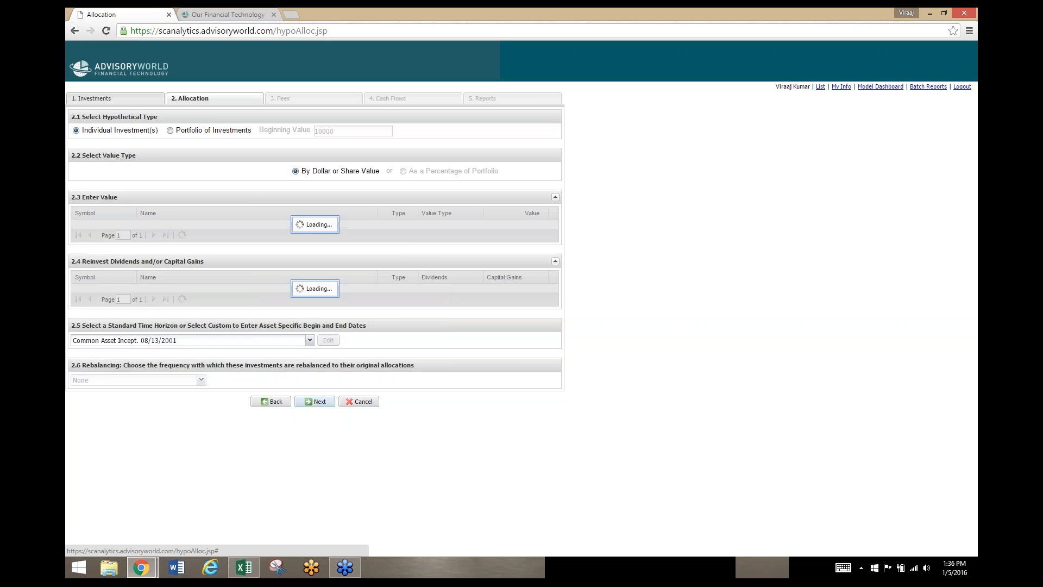
click(200, 131)
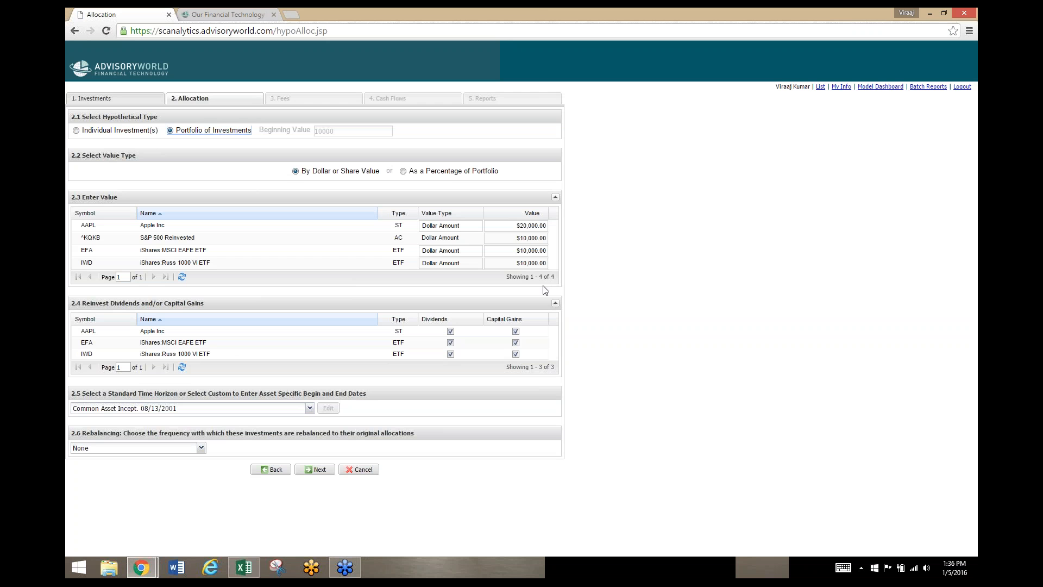
click(317, 470)
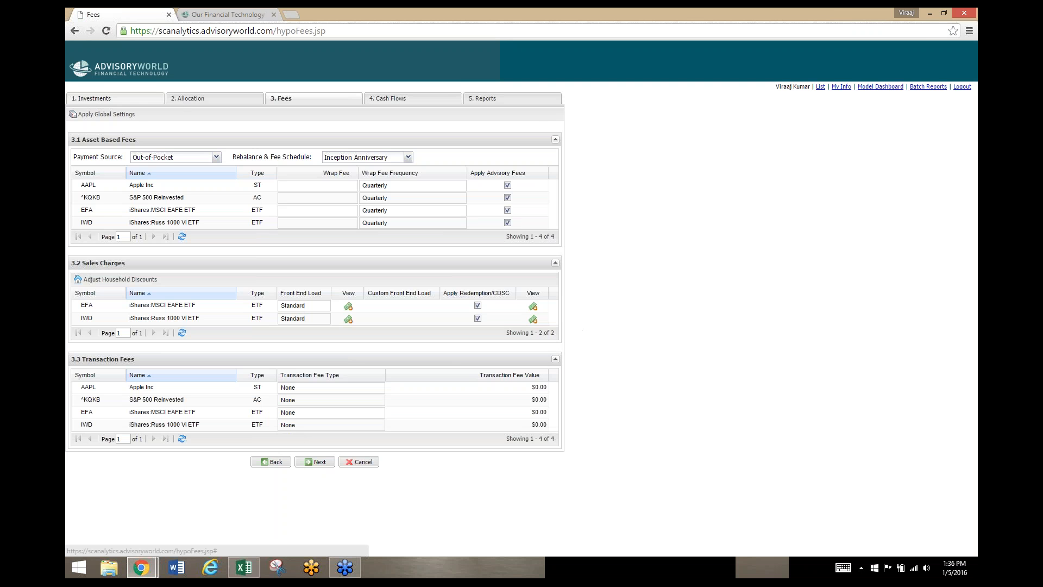
click(511, 98)
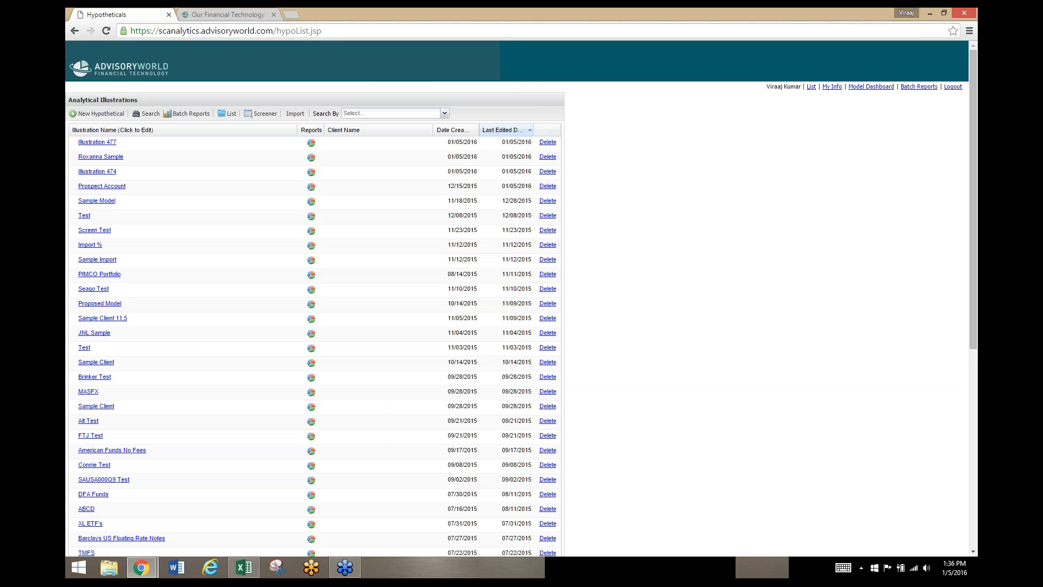
Start a new hypothetical, review the template choices in the asset list import dialog, close it, and return to the Hypotheticals list
click(103, 114)
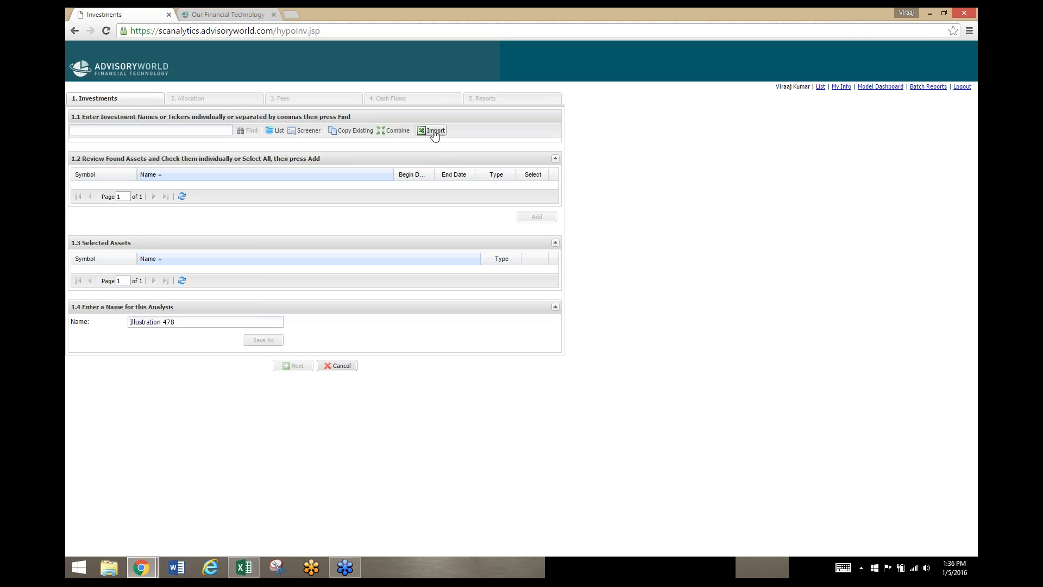
click(432, 131)
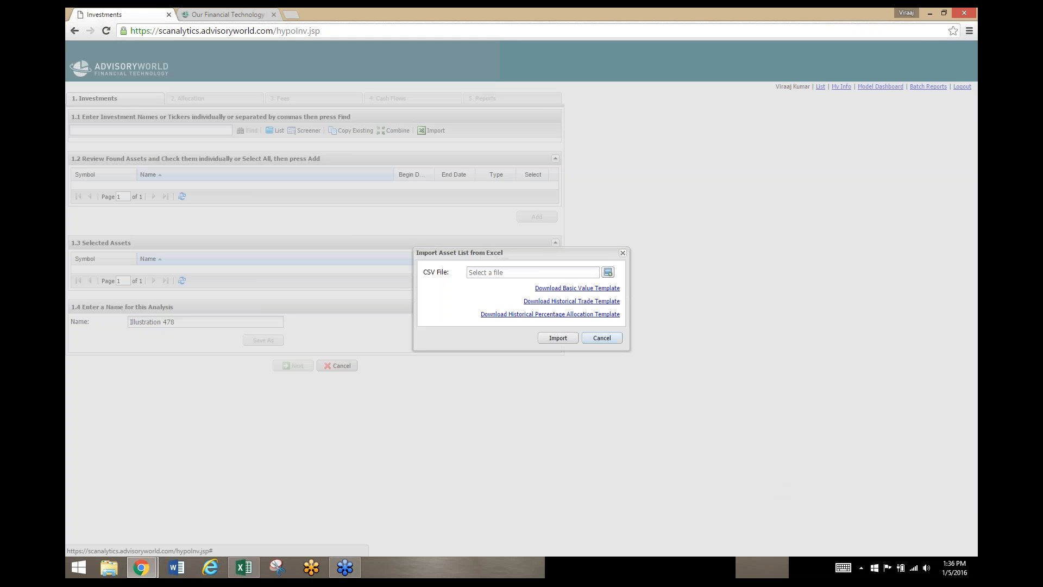
key(Escape)
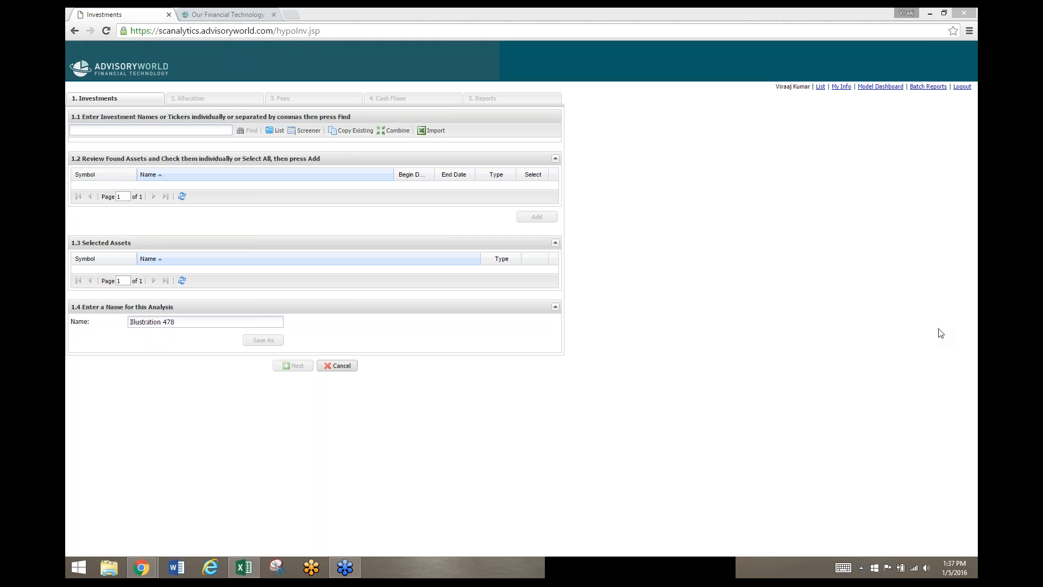
click(420, 470)
click(820, 86)
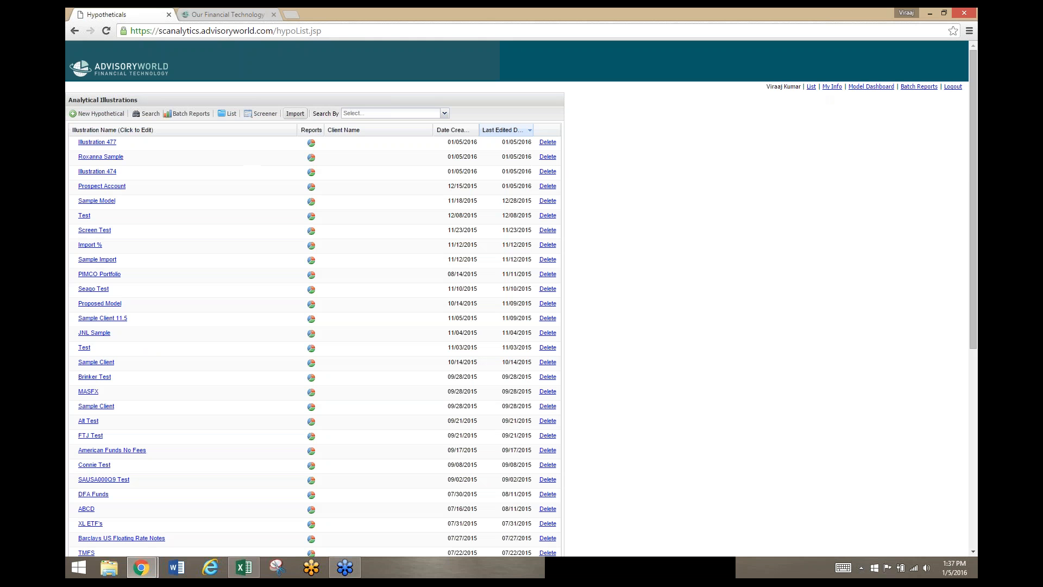
Look over the Financial Technology Partners page, return to the Hypotheticals list, and start a new hypothetical
click(231, 15)
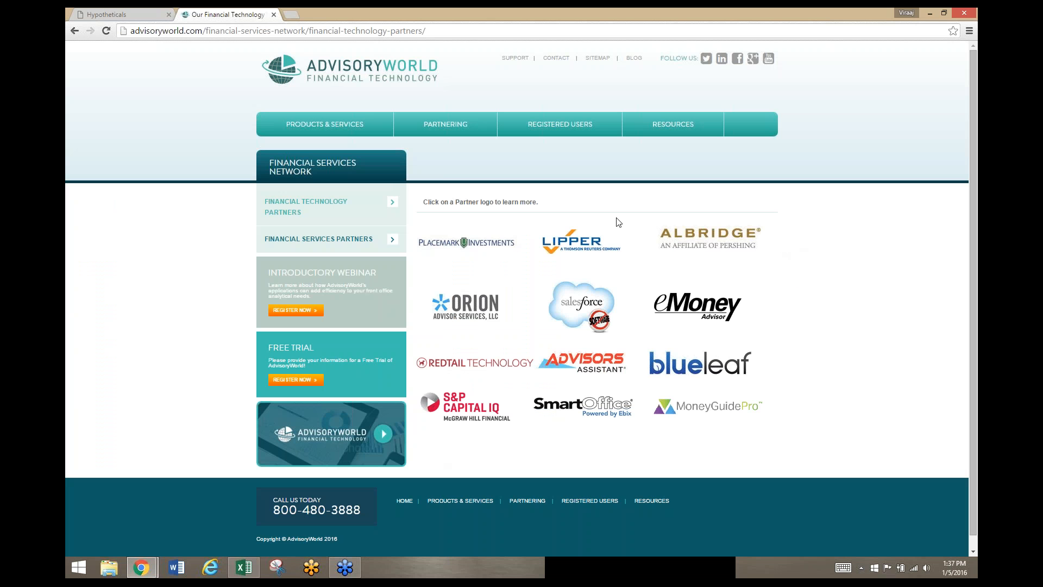
click(137, 13)
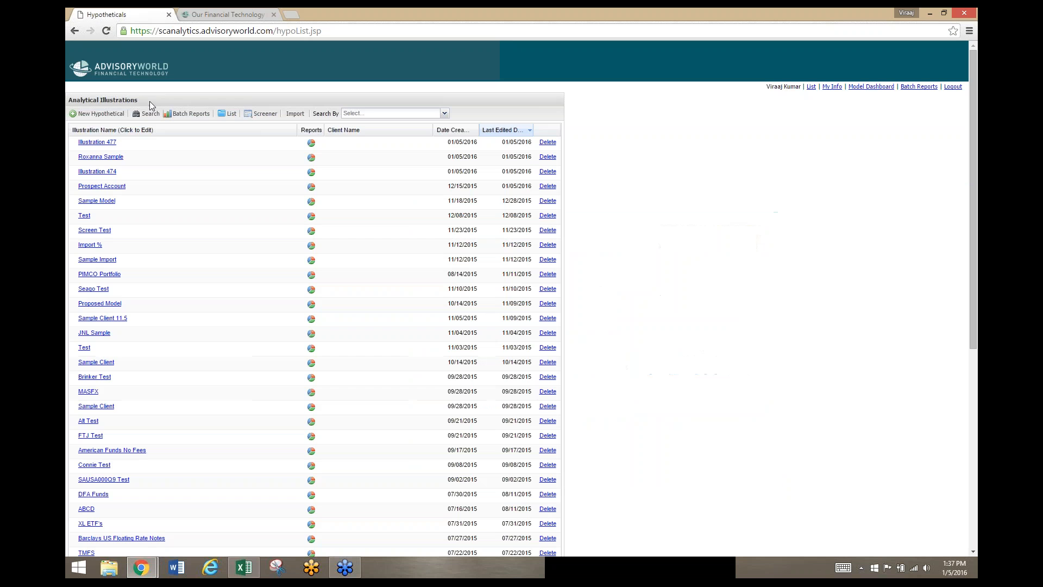
click(98, 113)
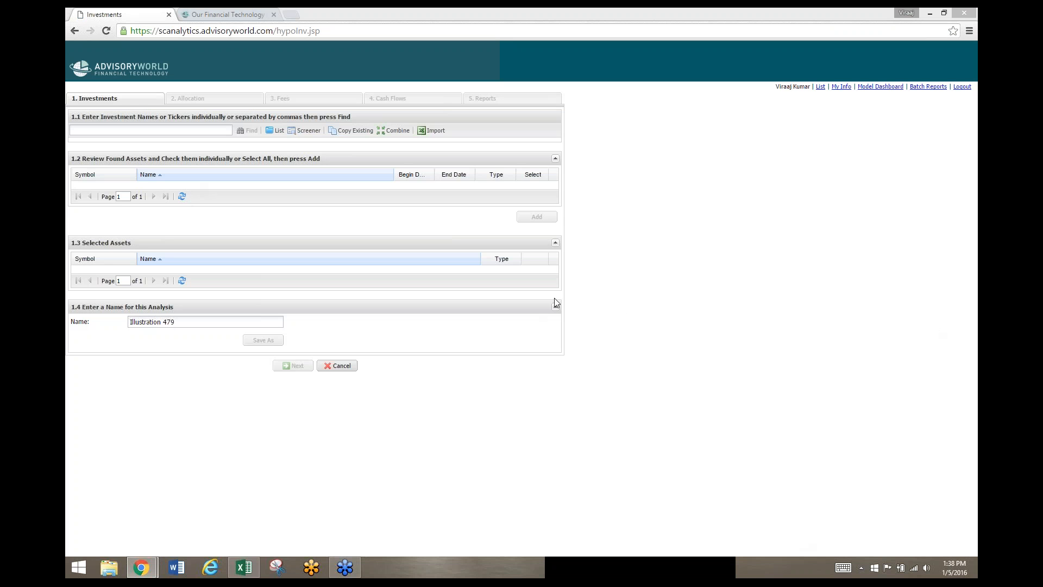
Browse the Asset Classes folders in the asset list of the new hypothetical, and close the list without choosing any assets
click(626, 308)
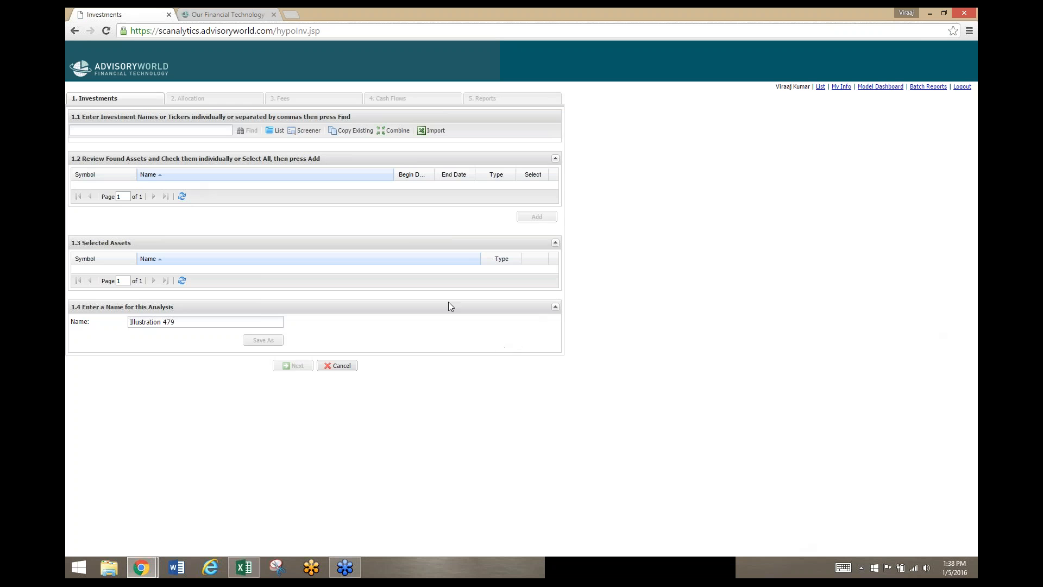
click(276, 130)
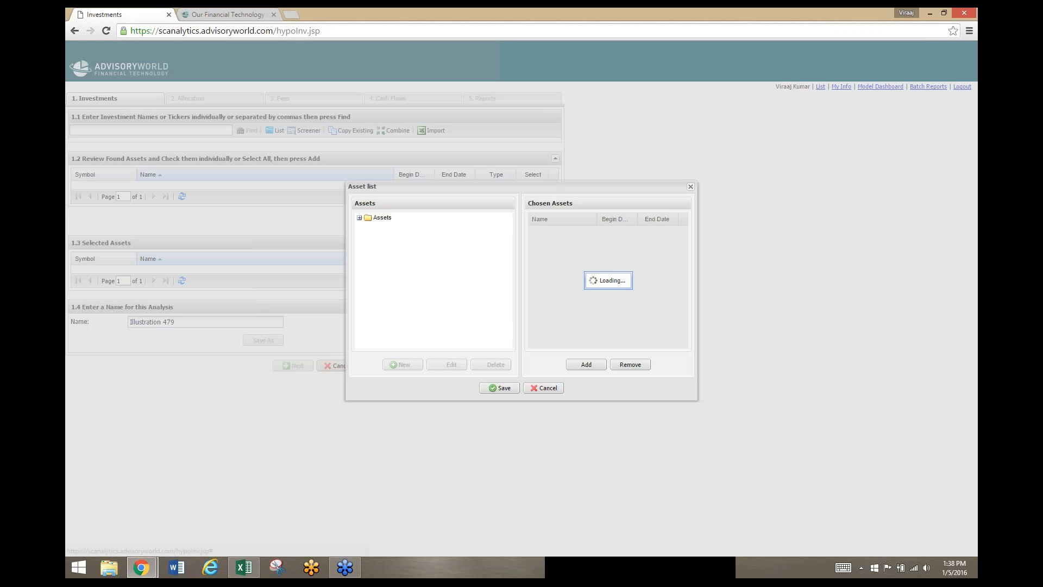
click(359, 219)
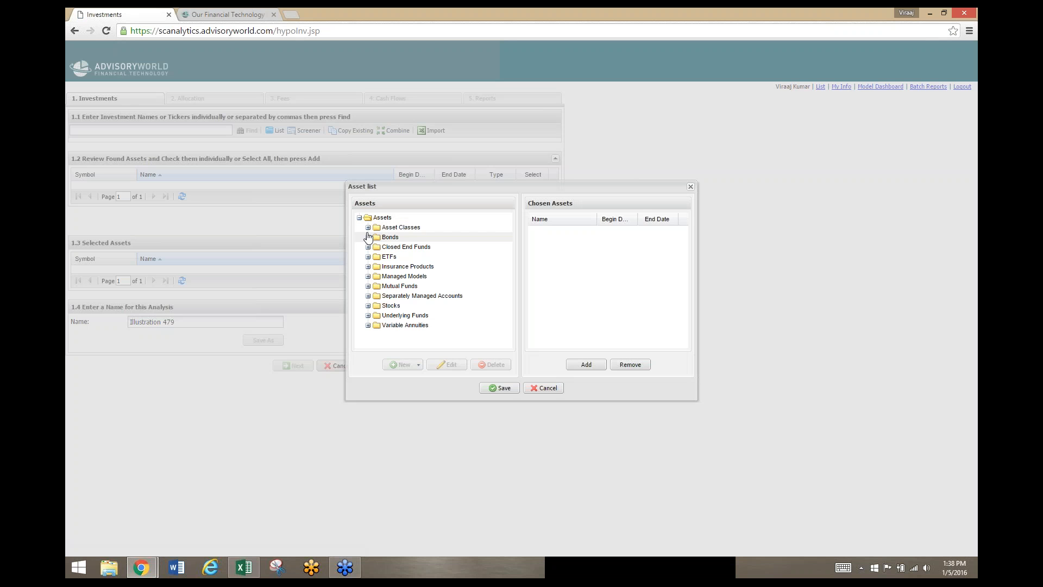
click(368, 229)
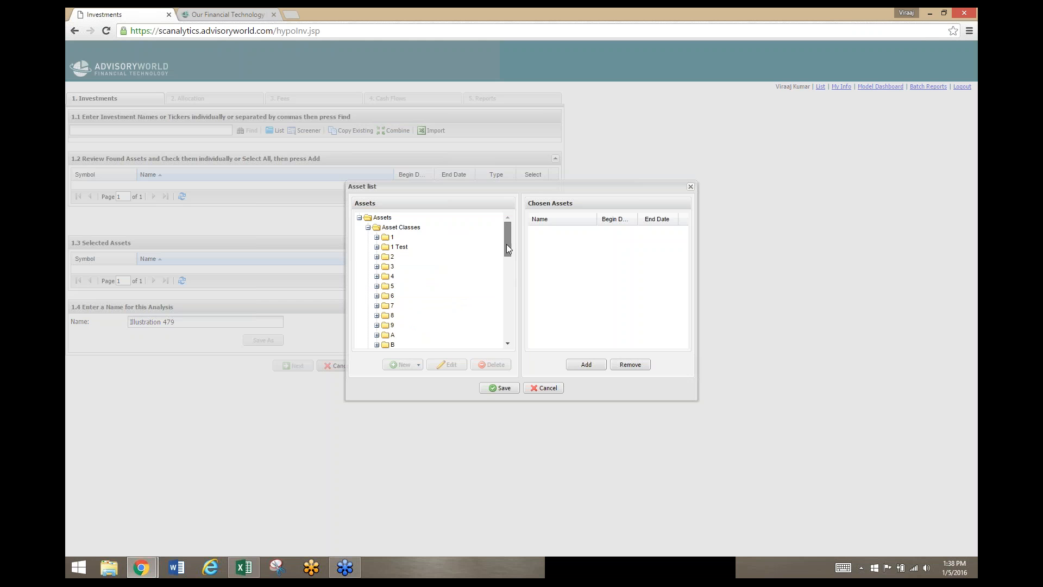
scroll(506, 243, down, 1)
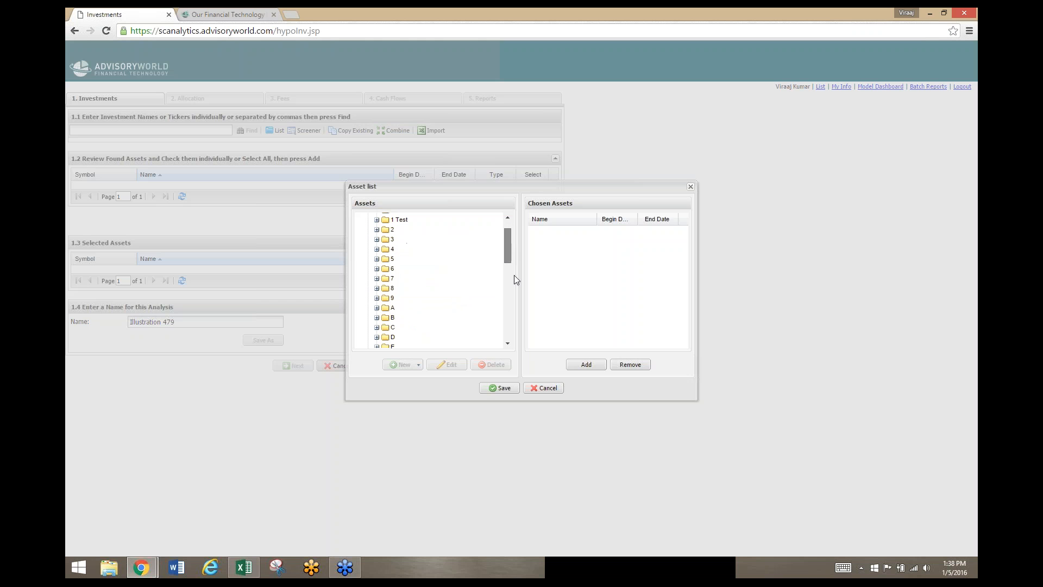
click(544, 389)
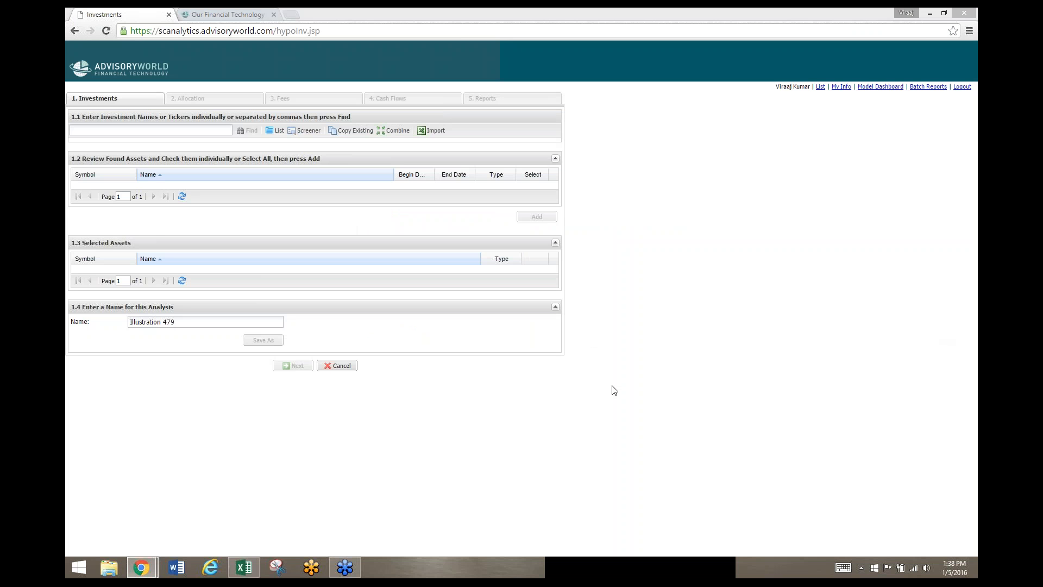
Review the CSV template choices in the asset list import dialog, and leave it for the Hypotheticals list
click(435, 130)
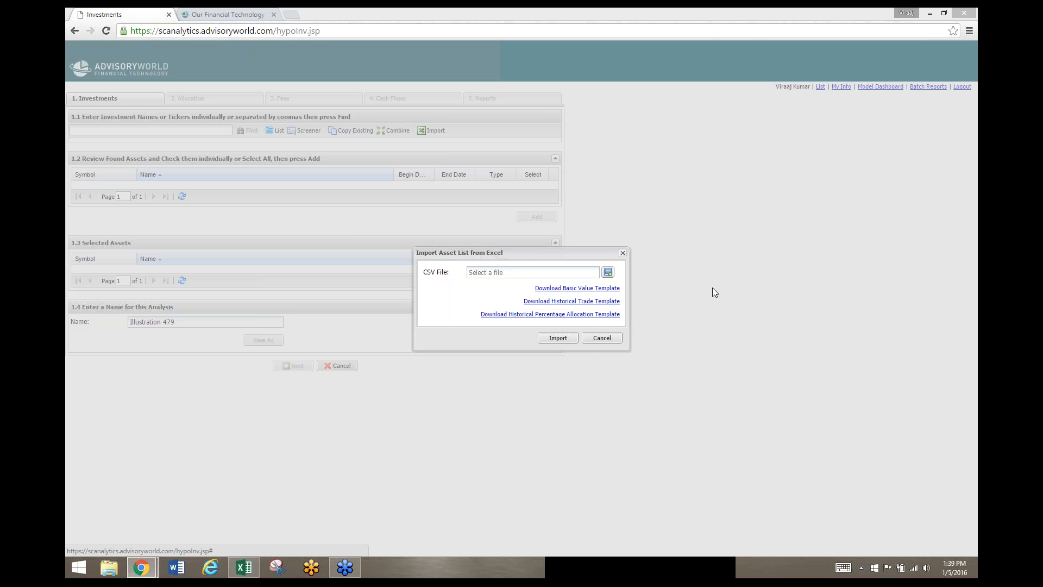
click(602, 338)
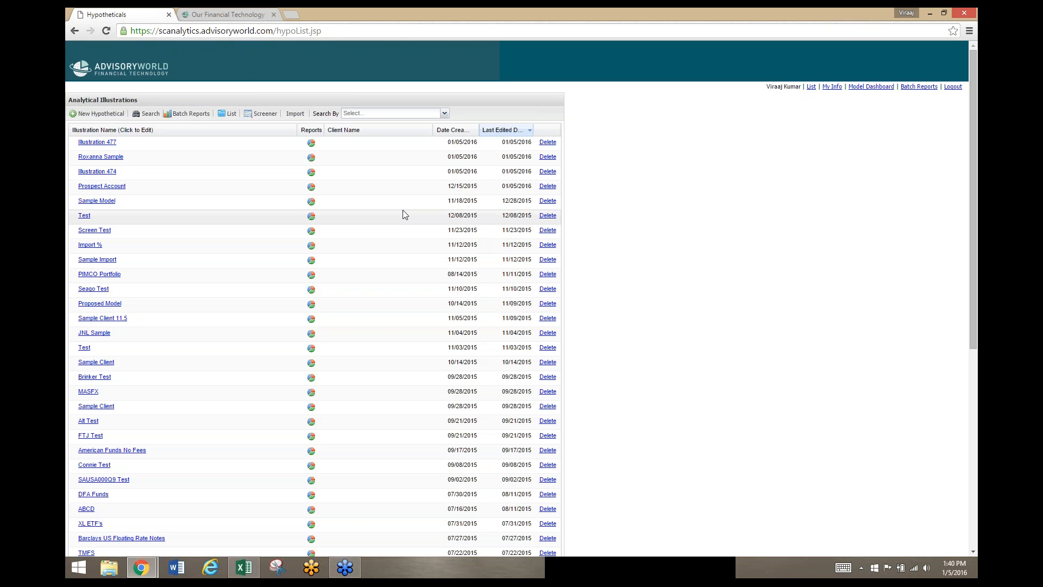
Try to import client households from the Redtail source, and return to the Hypotheticals list
click(295, 114)
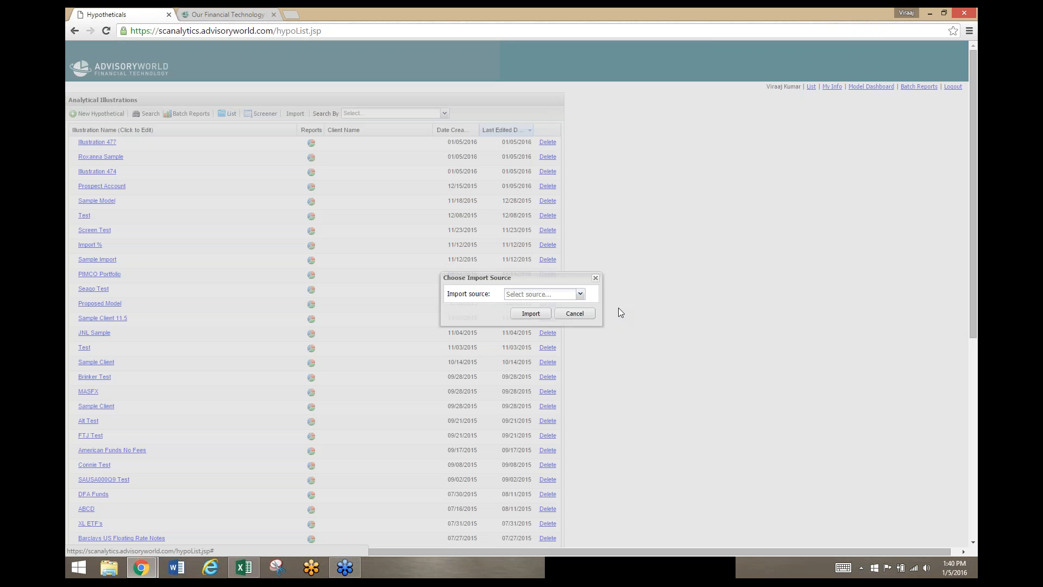
click(580, 294)
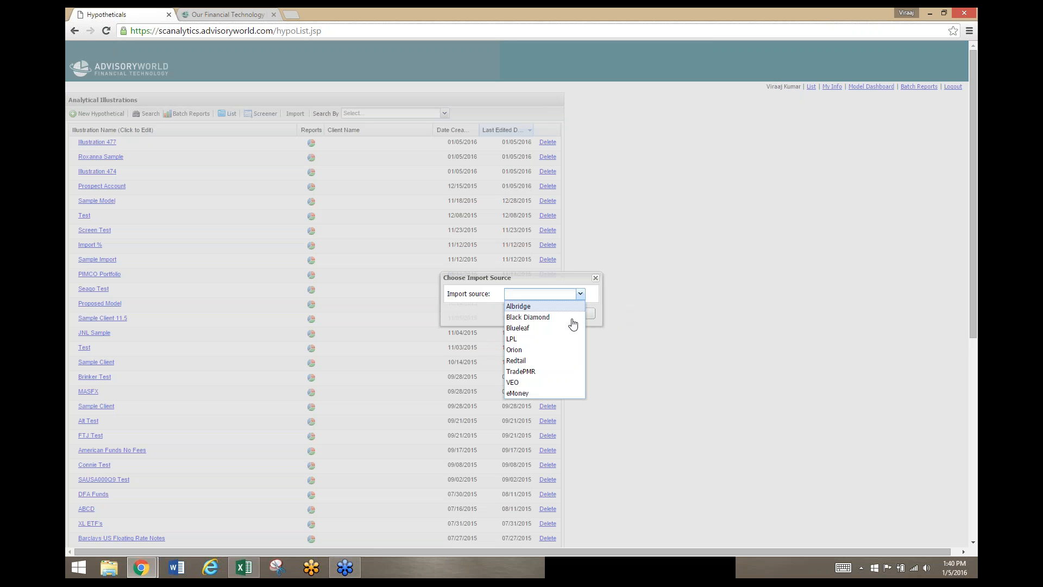
click(554, 361)
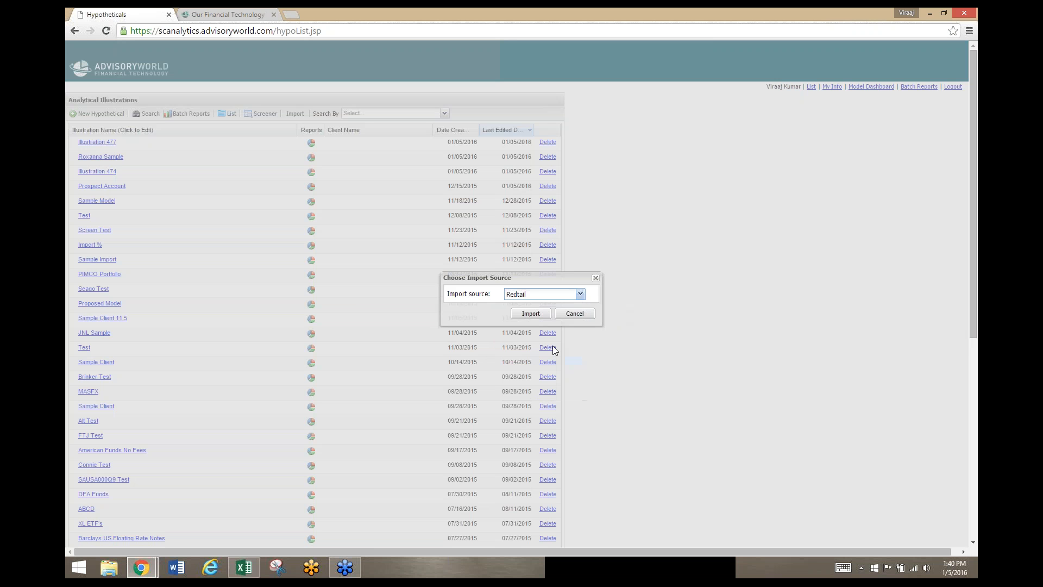
click(546, 314)
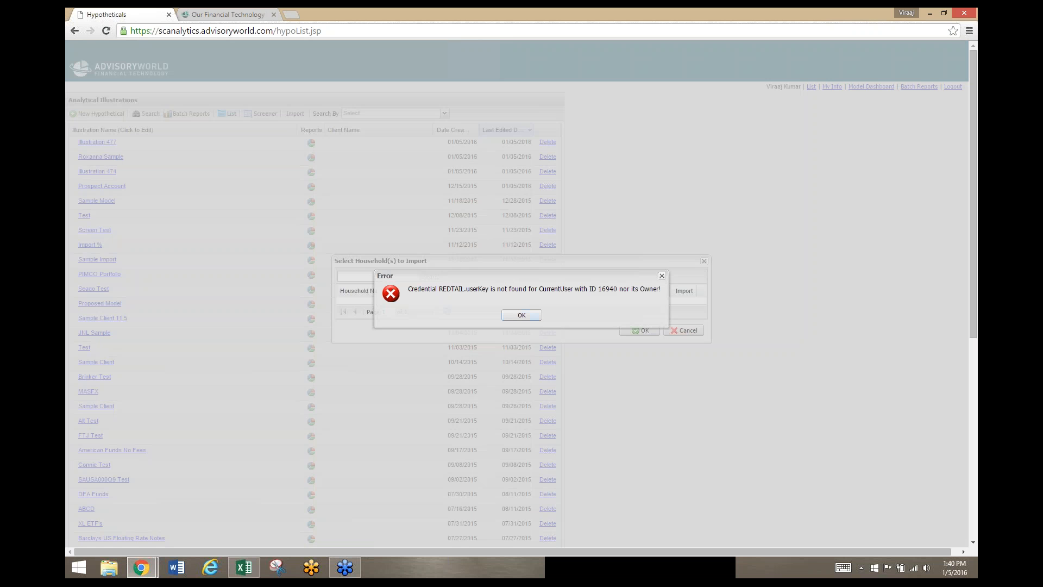
click(526, 315)
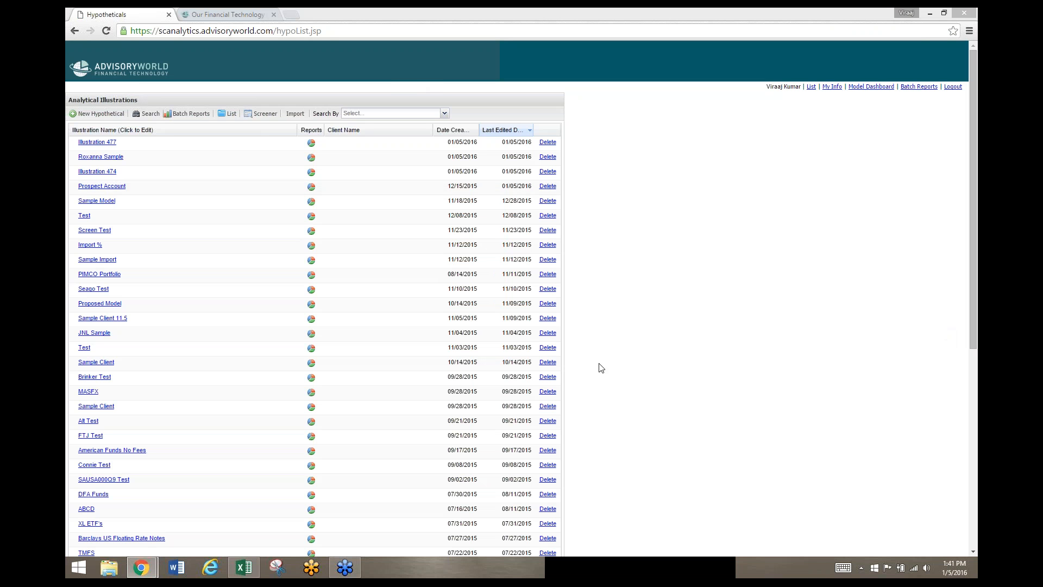
View the Orion integration details and the Integrated Technology Partners listing on the AdvisoryWorld website, and return to the Hypotheticals list
click(245, 16)
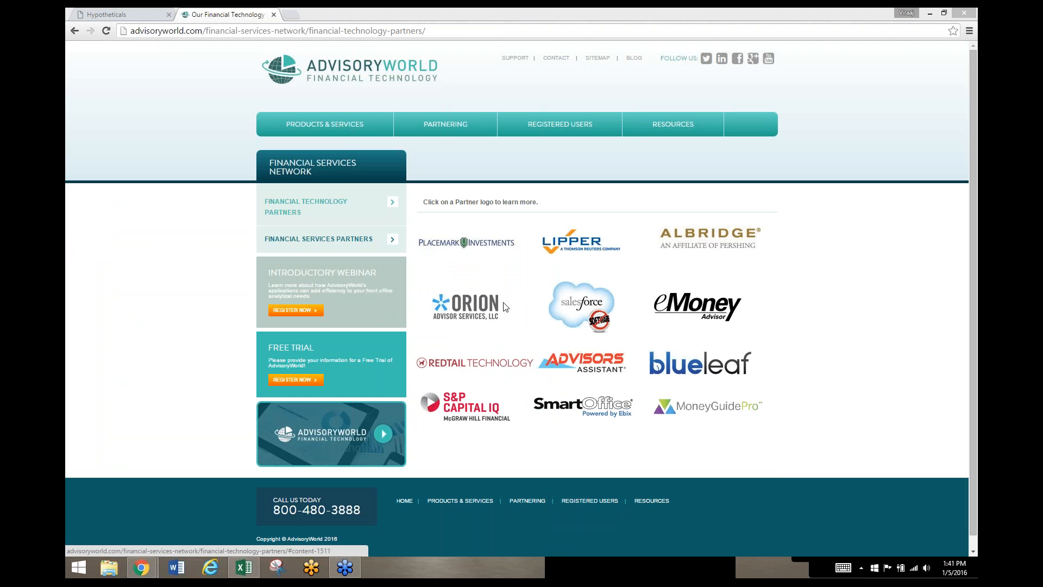
click(459, 308)
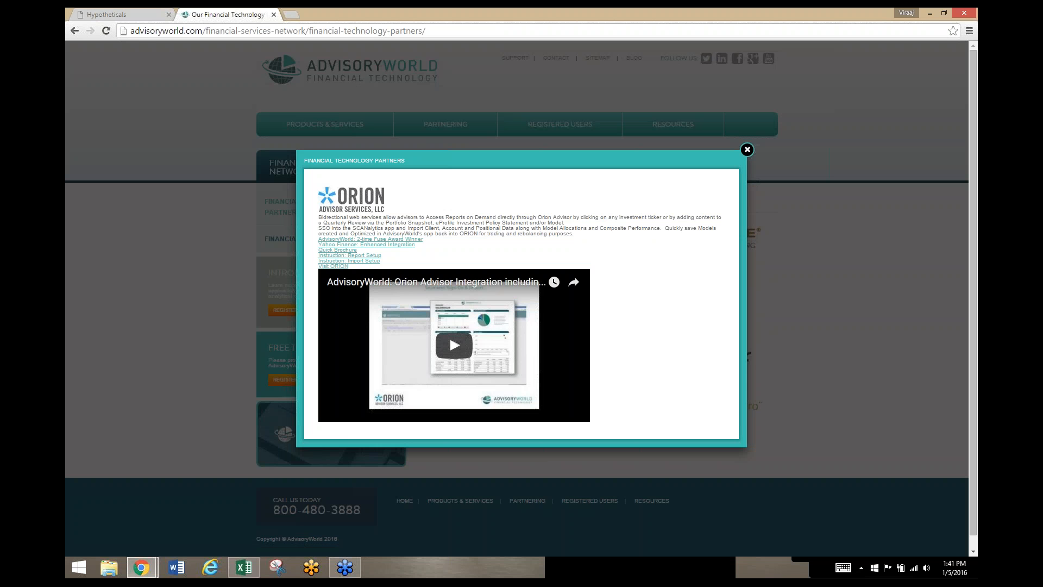
key(Escape)
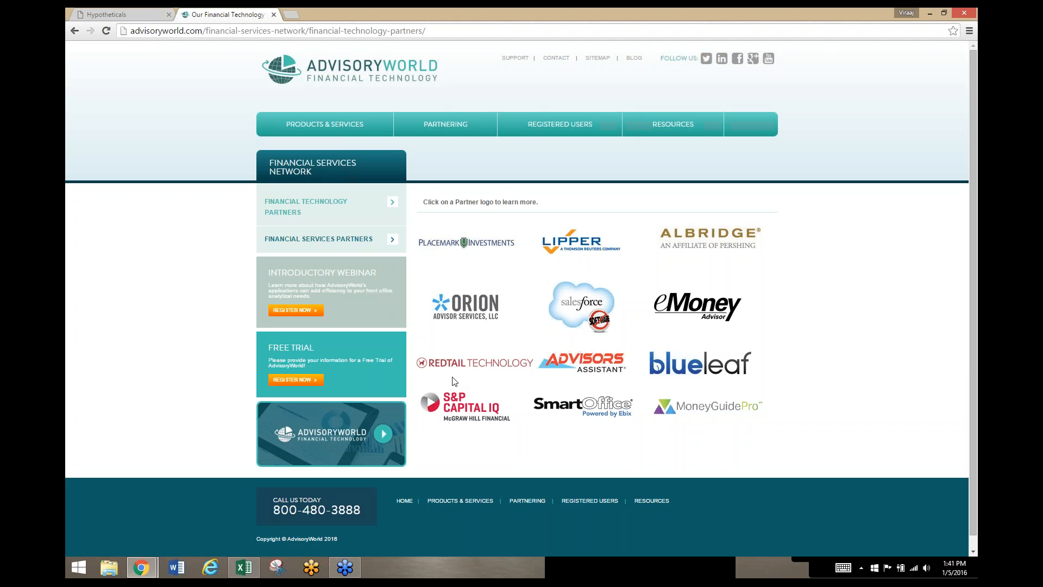
mouse_move(442, 128)
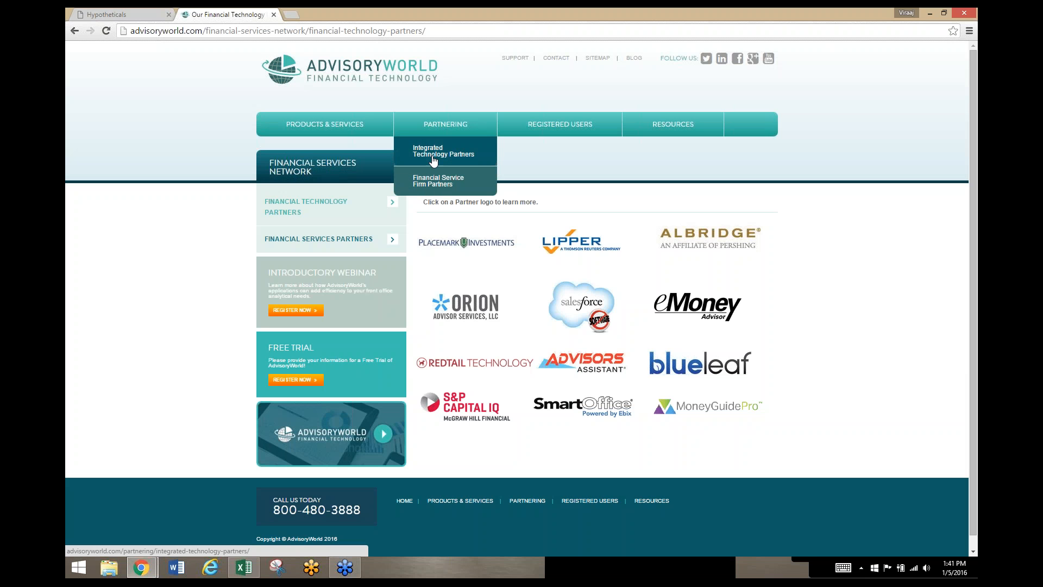
click(433, 157)
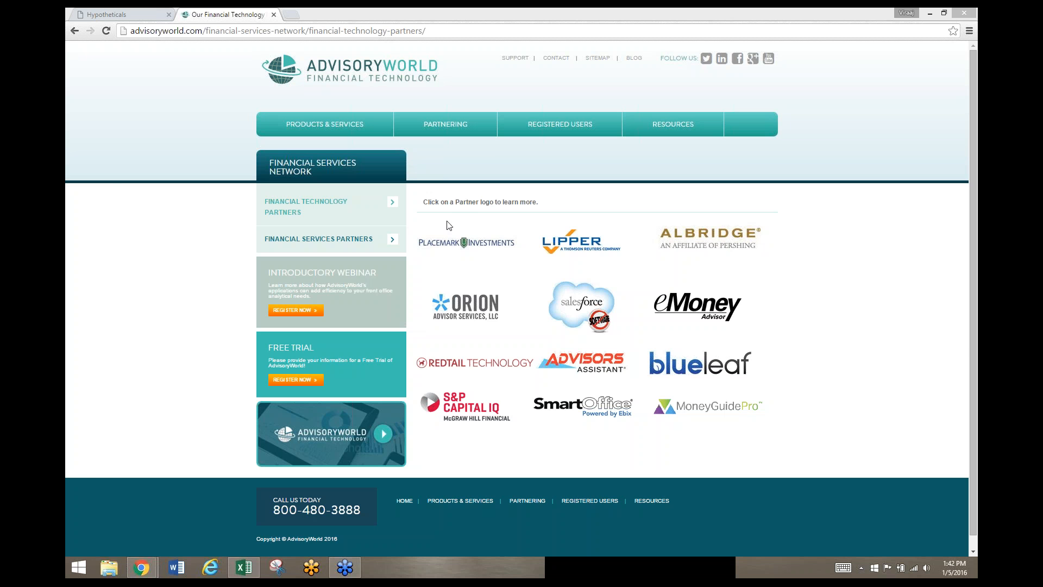
click(145, 14)
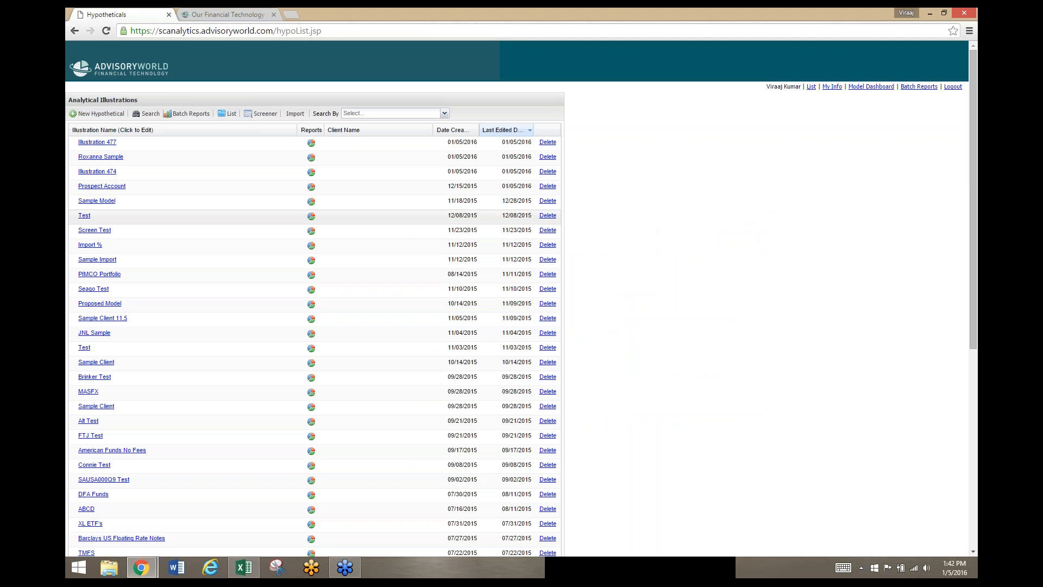